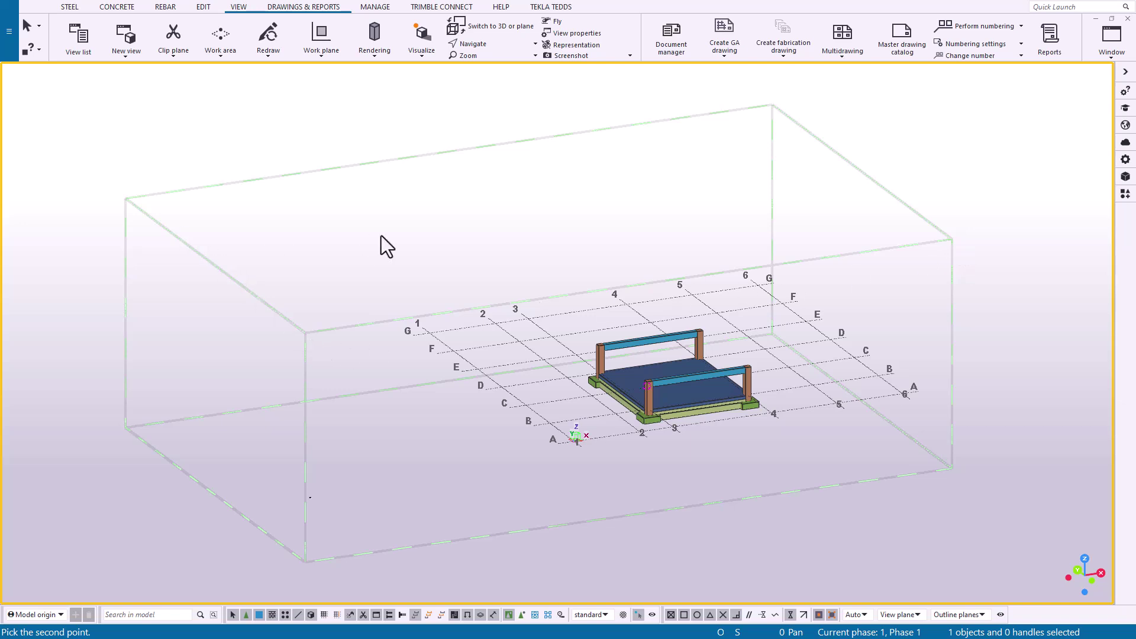
Switch the 3D model to a top-down plan view of gridlines A–G and 1–6
key("ctrl+p")
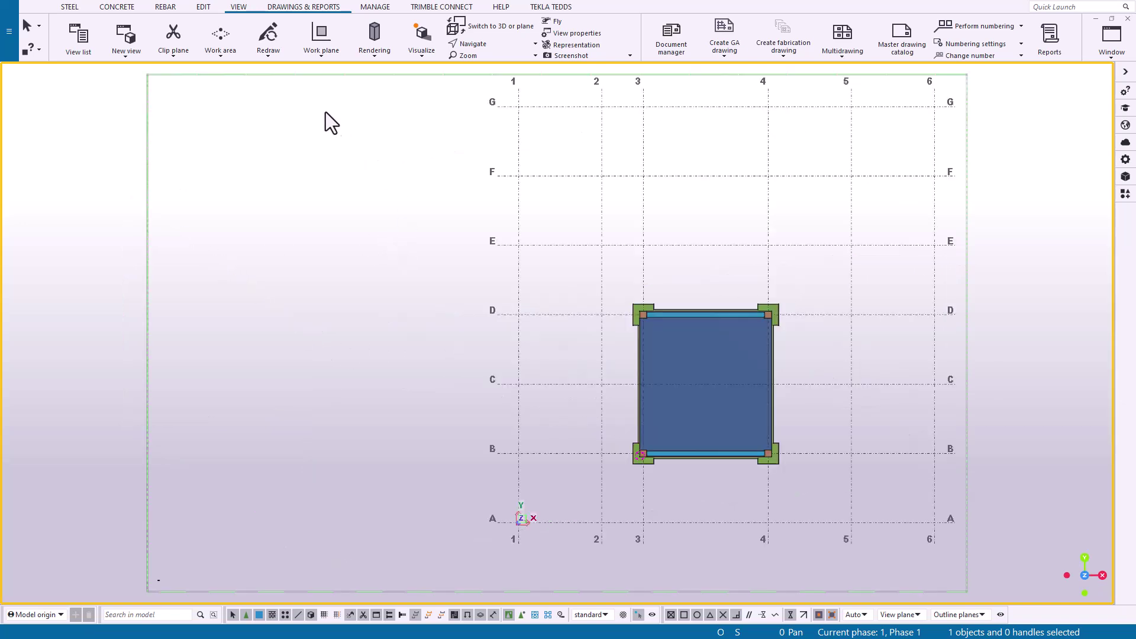
Fit the work area to a two-point box around the slab, columns and beams, then return to 3D
left_click(231, 52)
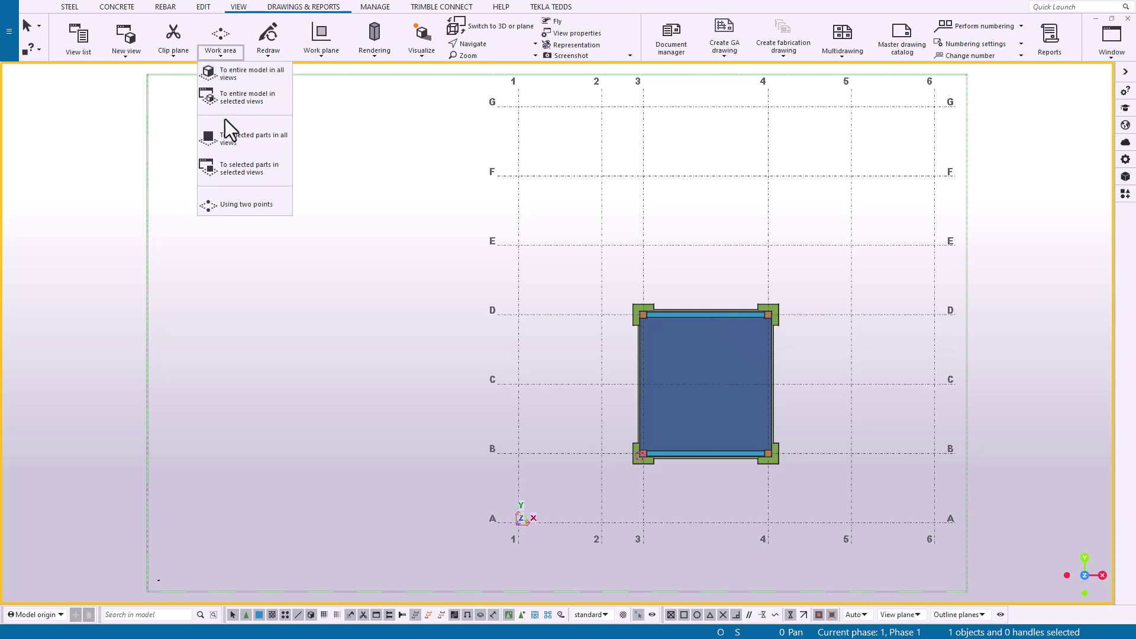
left_click(240, 208)
left_click(584, 236)
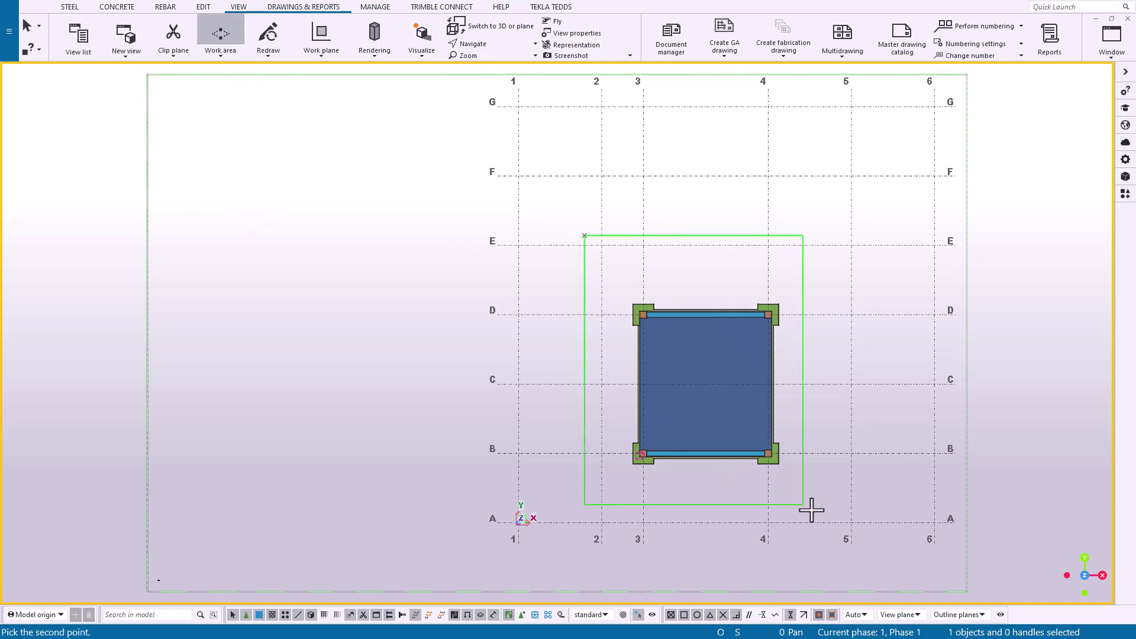
left_click(828, 504)
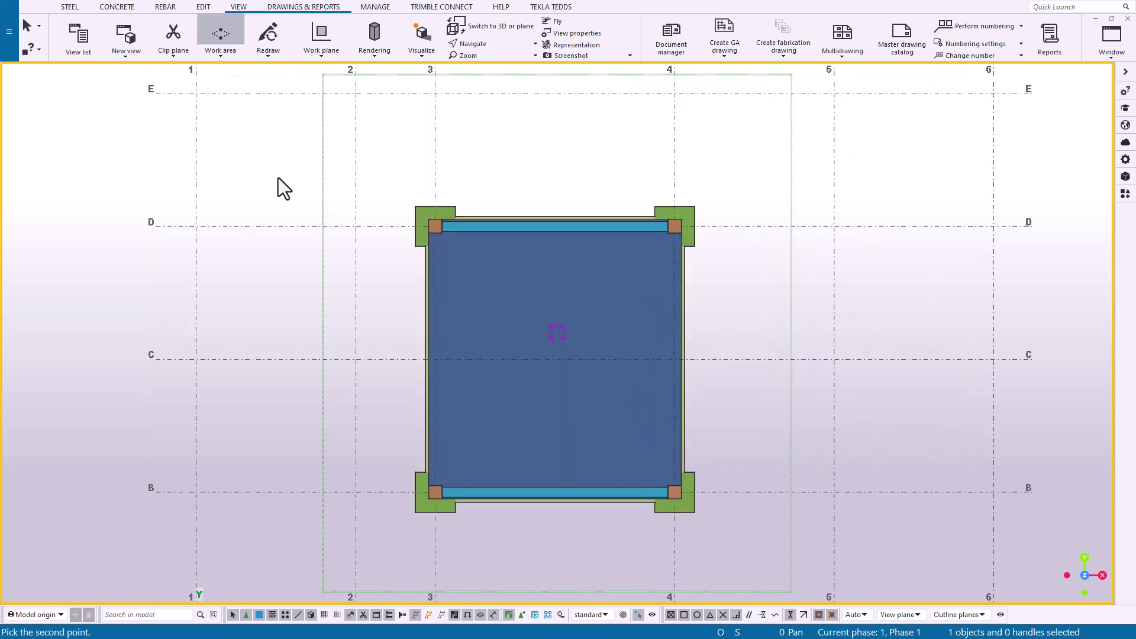
key("ctrl+p")
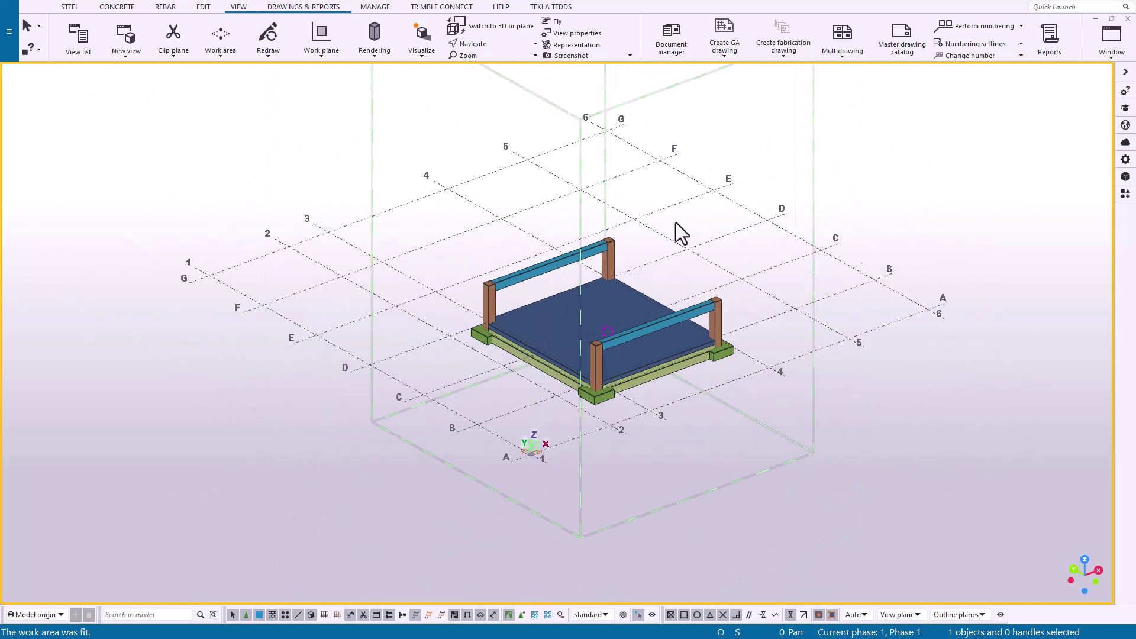
middle_click_drag(539, 363, 537, 364)
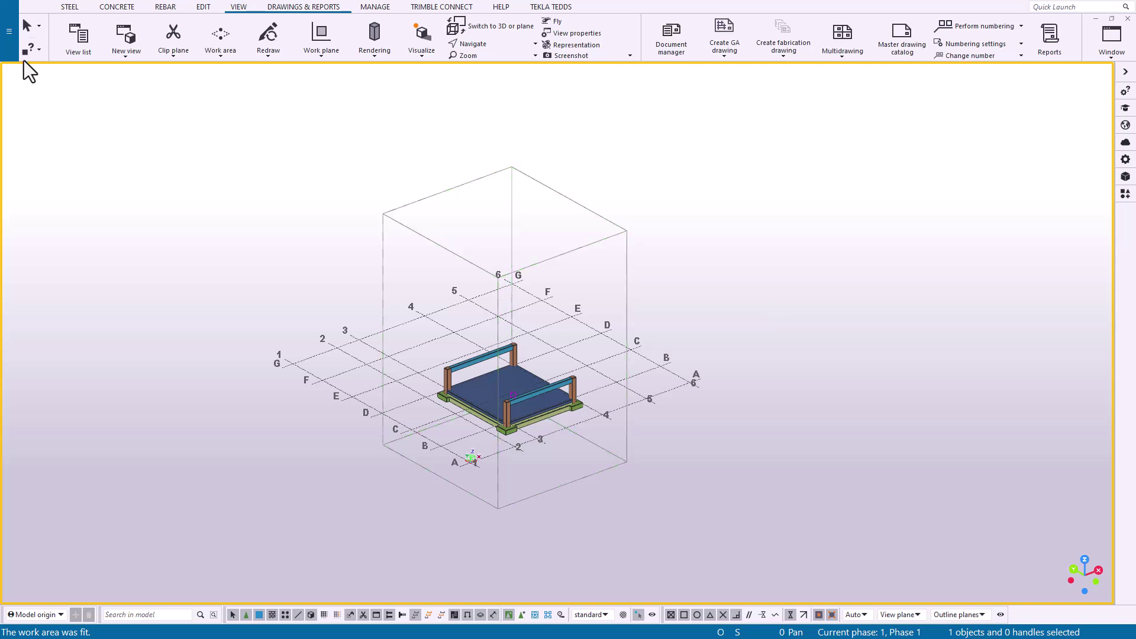
Open Advanced options from File > Settings, also showing the Ctrl+E shortcut
left_click(9, 31)
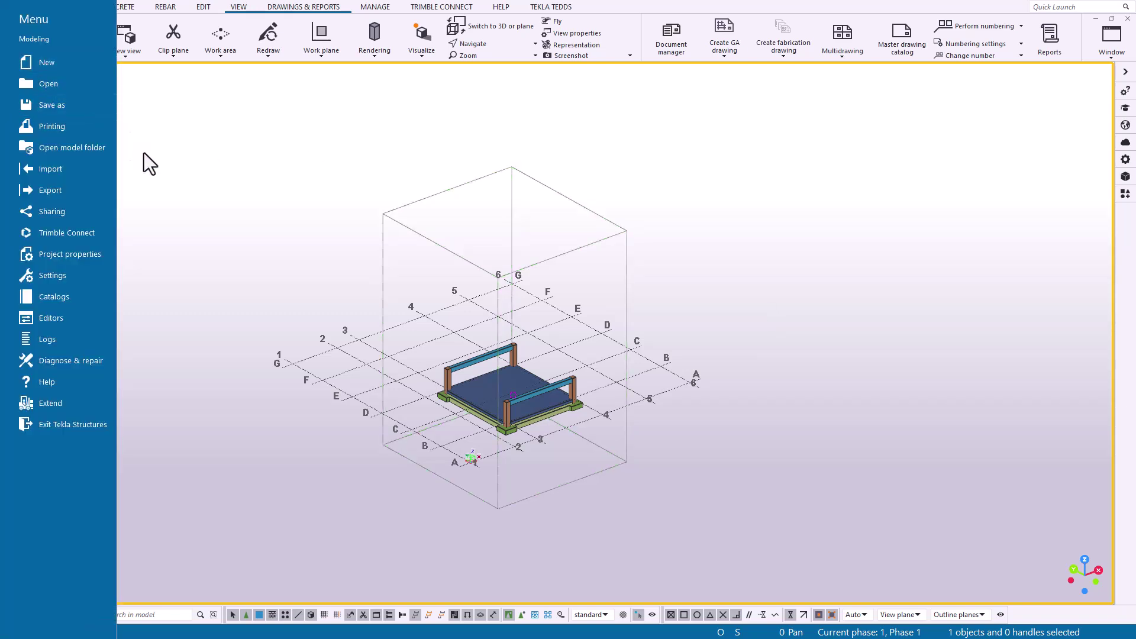
left_click(67, 273)
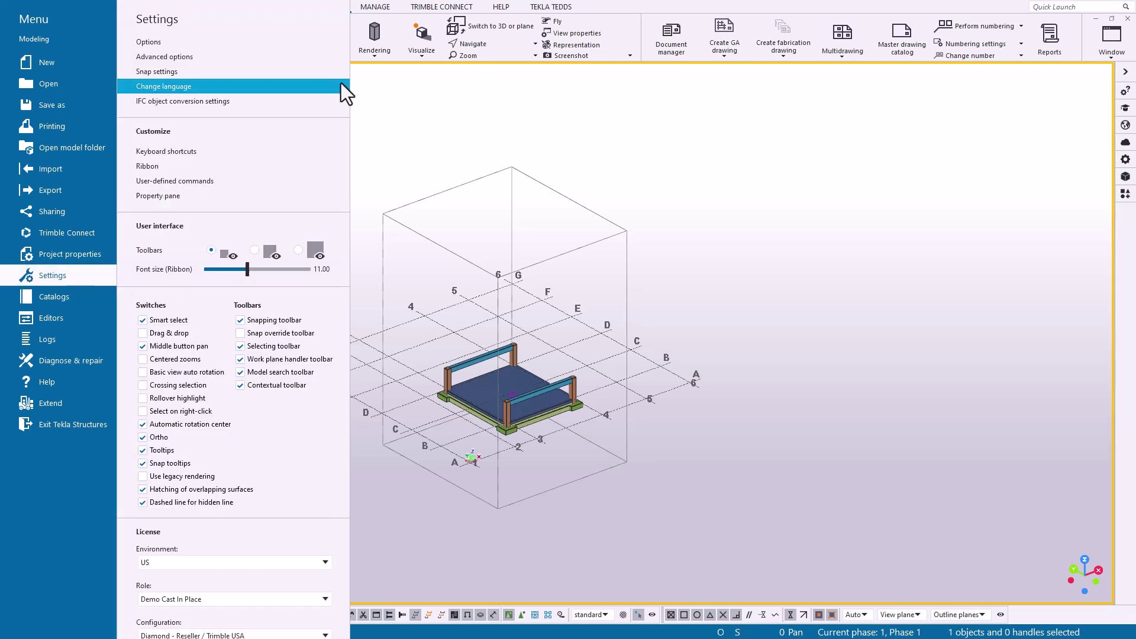
left_click(275, 58)
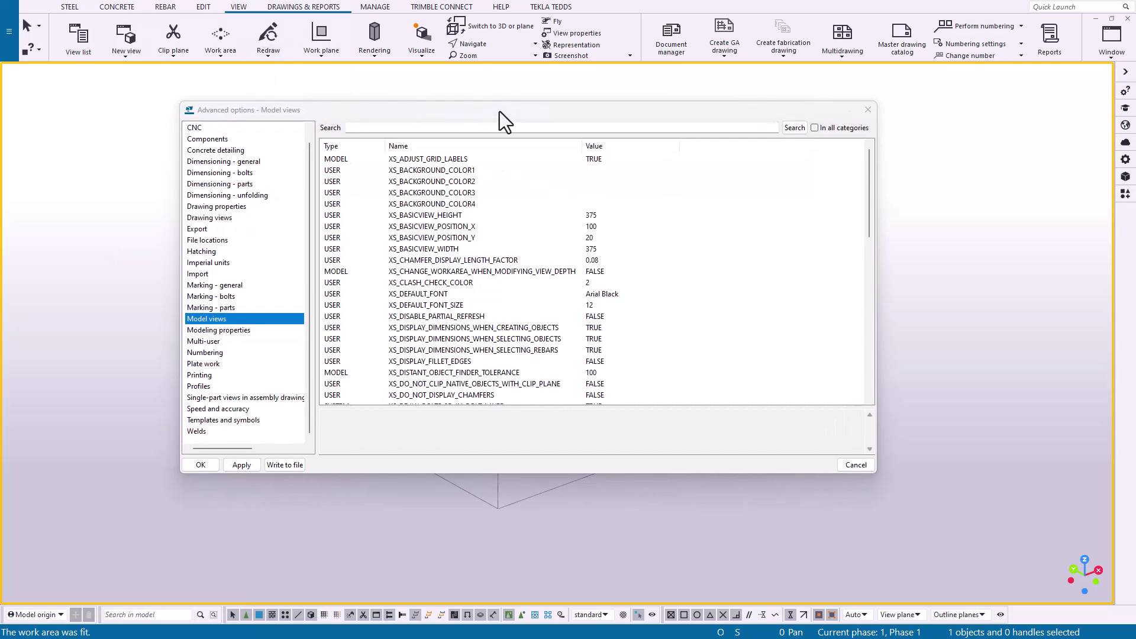
key("ctrl+e")
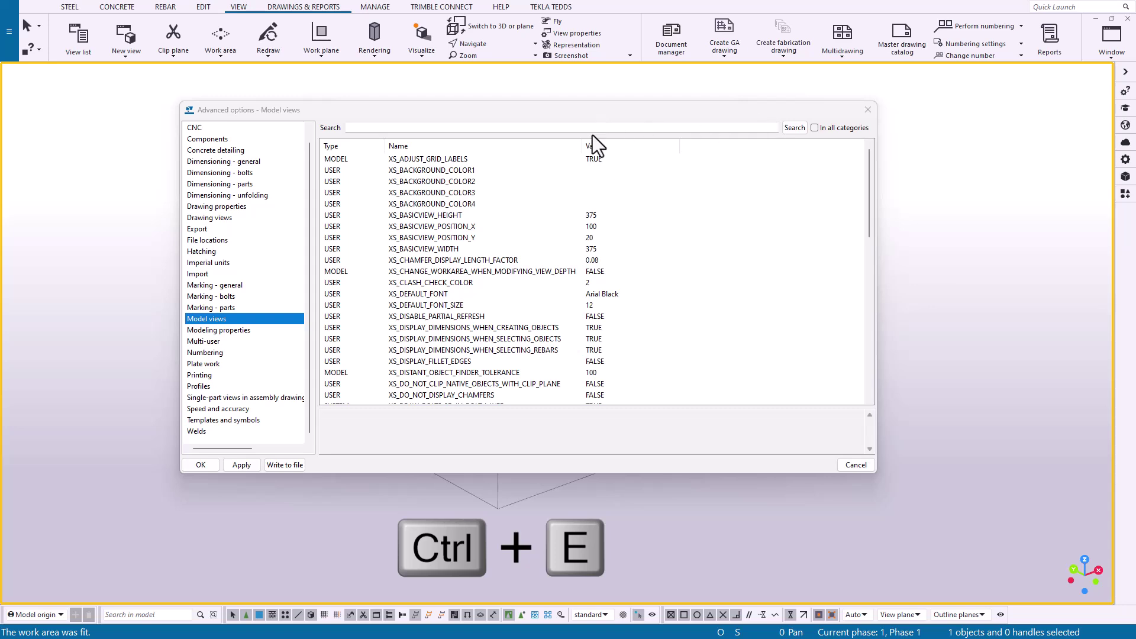
Search all categories for 'workarea', set XS_HIDE_WORKAREA to TRUE, and apply and close
left_click(817, 128)
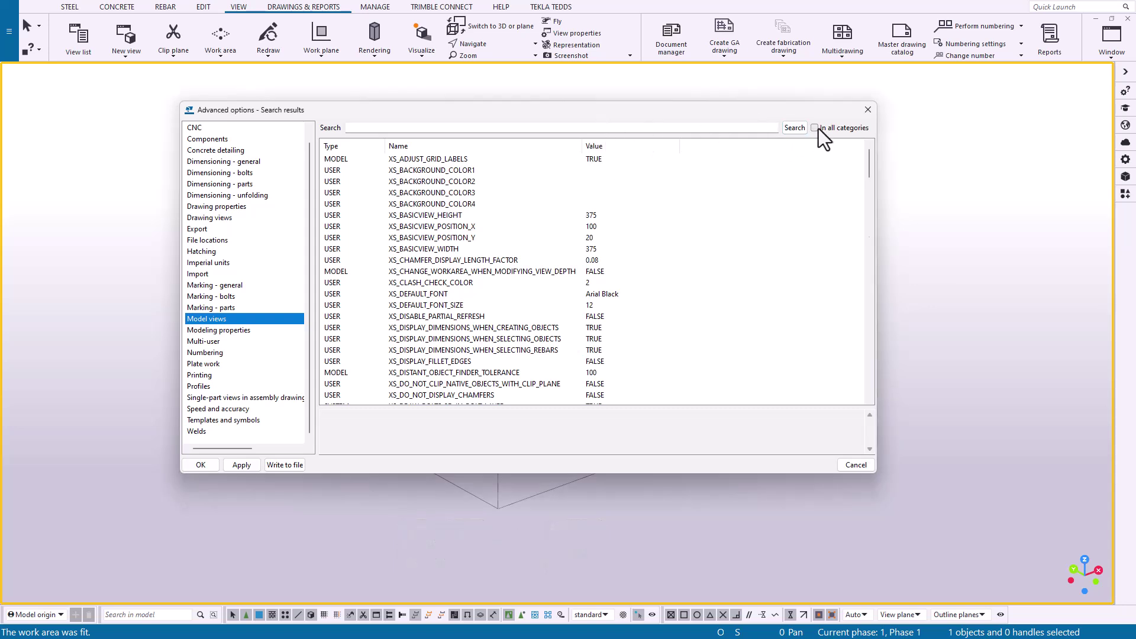
left_click(740, 128)
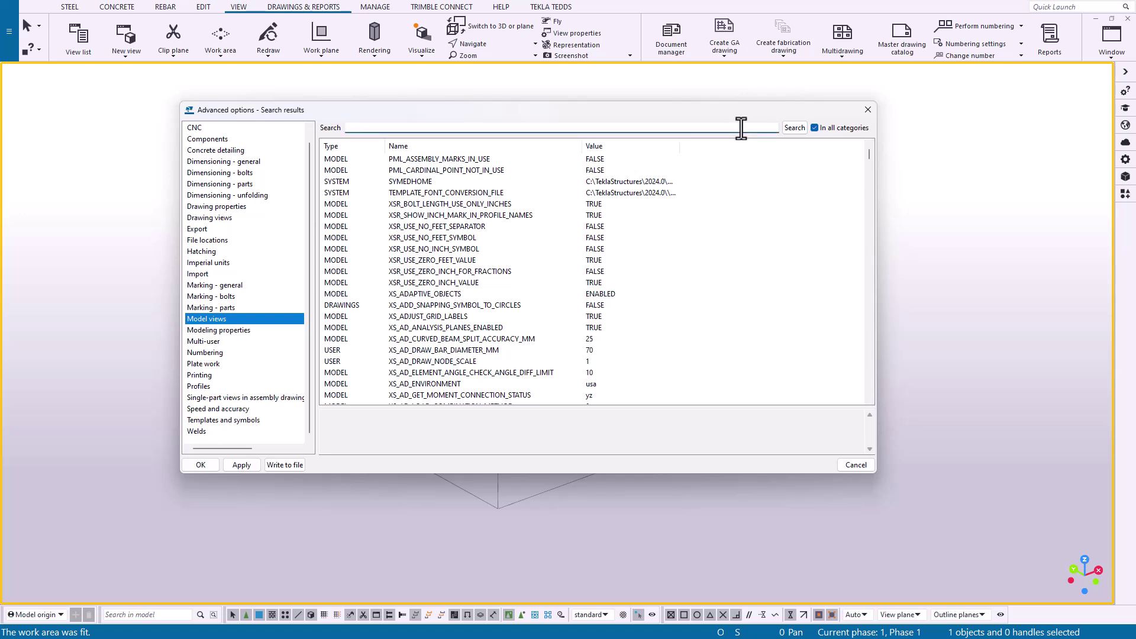
type("workarea")
key("Return")
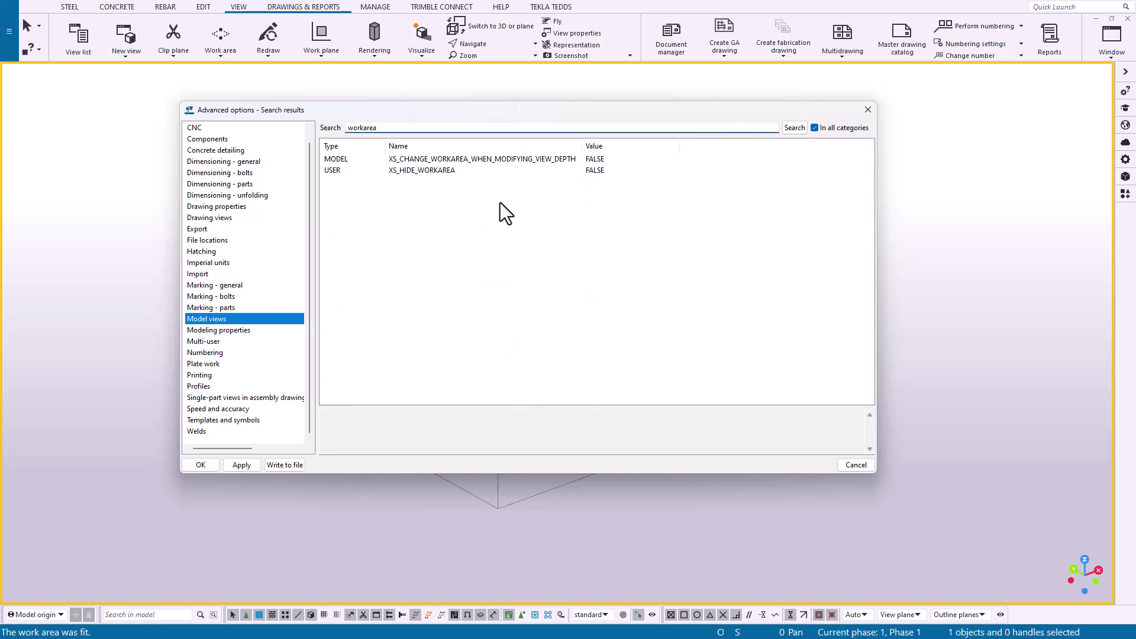
left_click(470, 170)
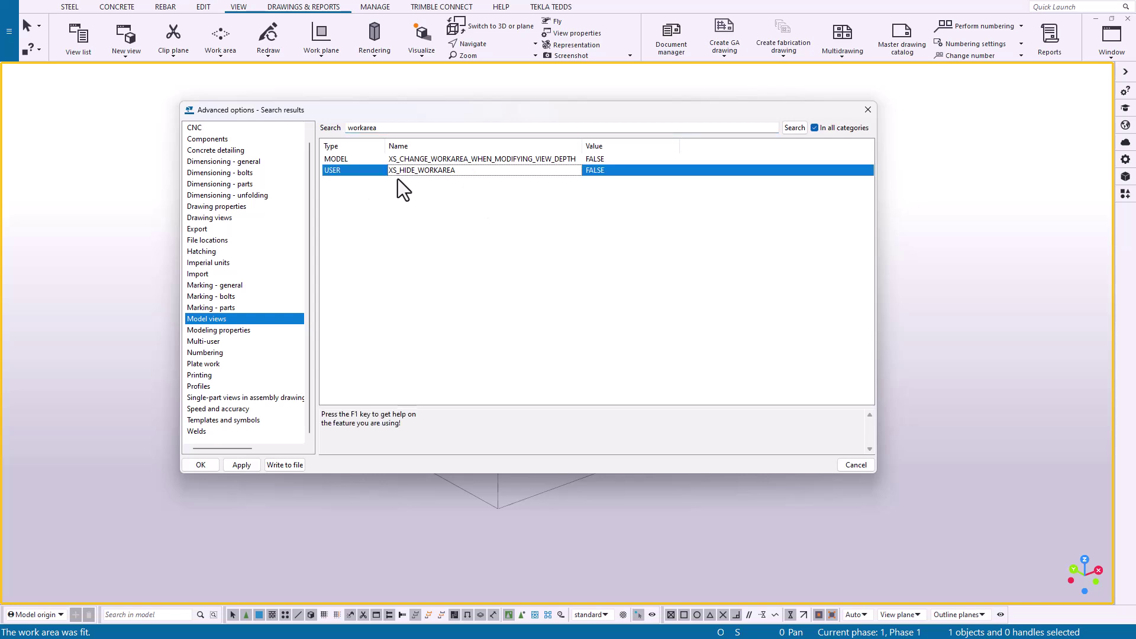
left_click(618, 170)
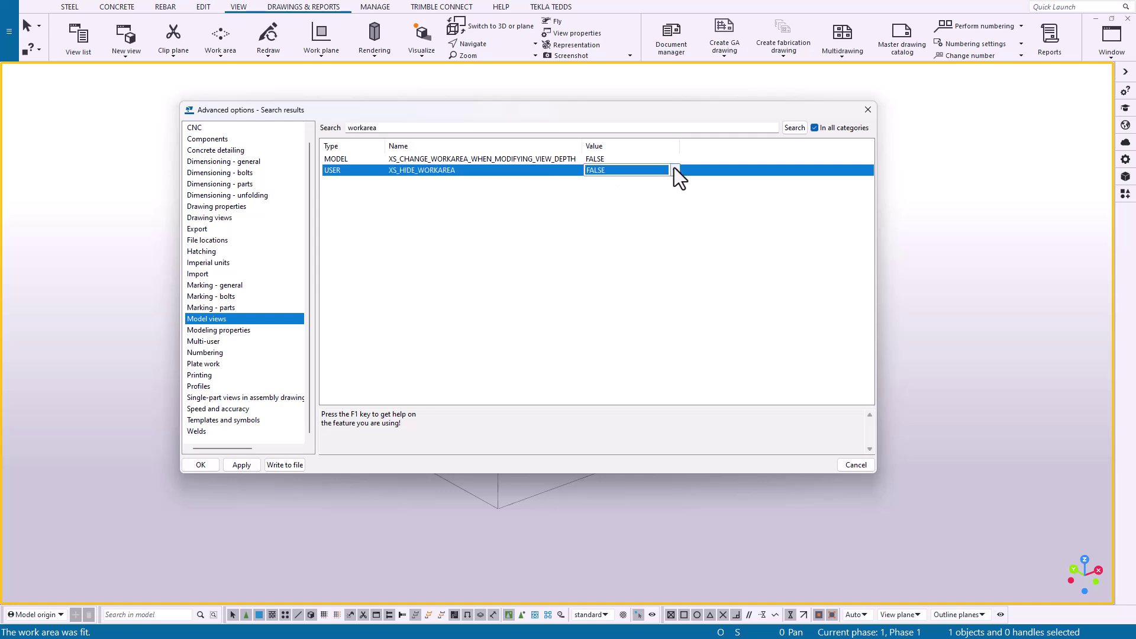
left_click(673, 170)
left_click(623, 193)
left_click(248, 466)
left_click(205, 465)
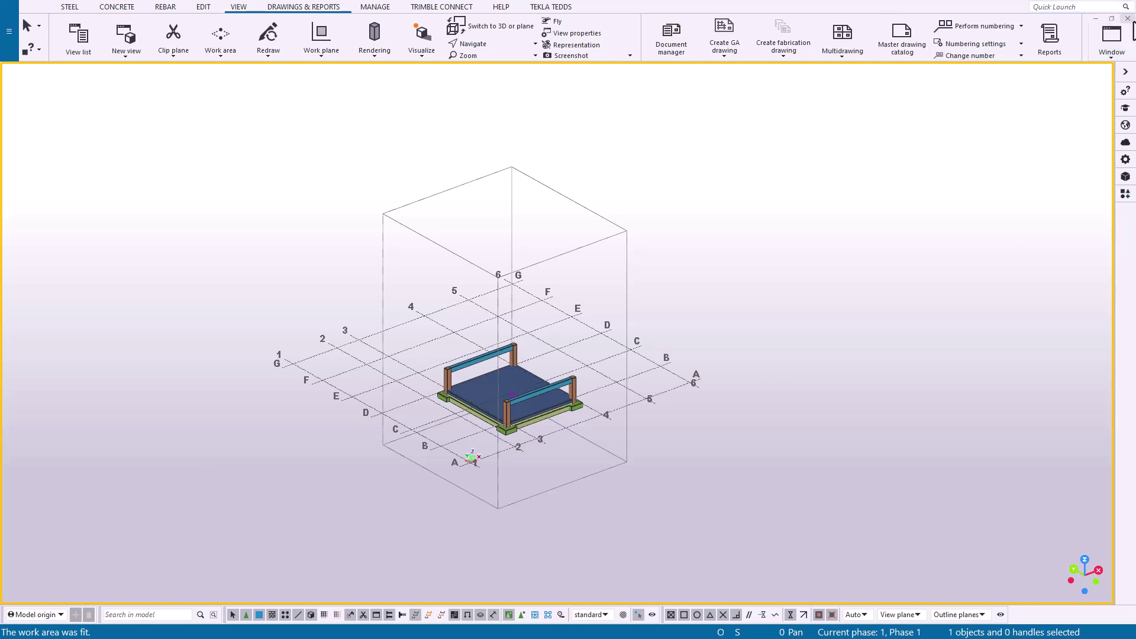
Close the model view and reopen the 3d view from the views list, without the work area box
left_click(1127, 18)
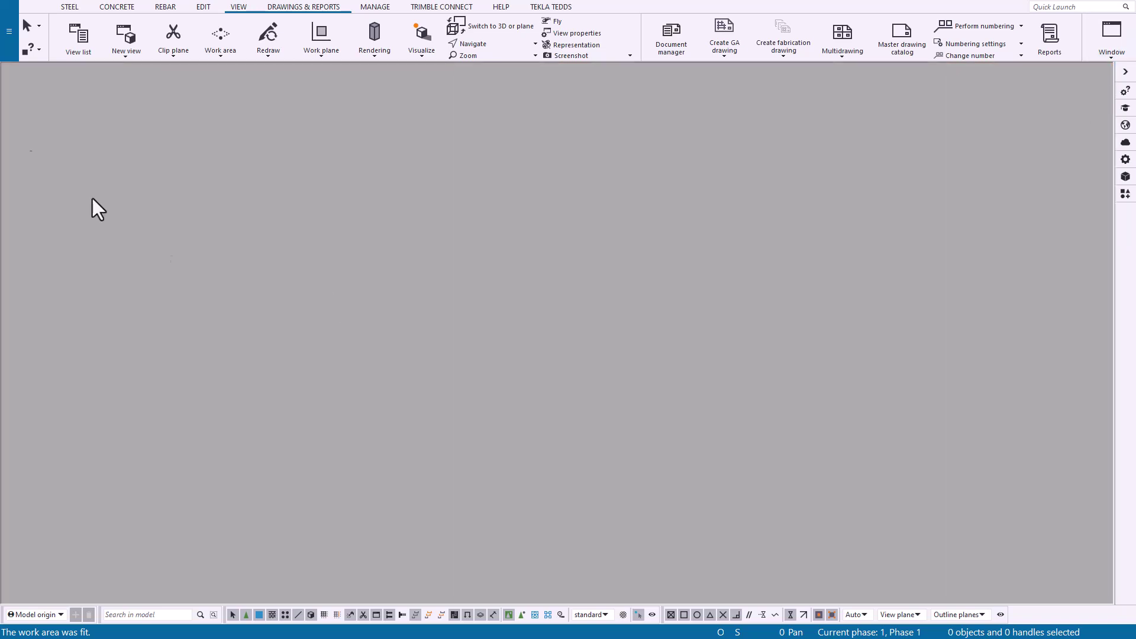
left_click(72, 32)
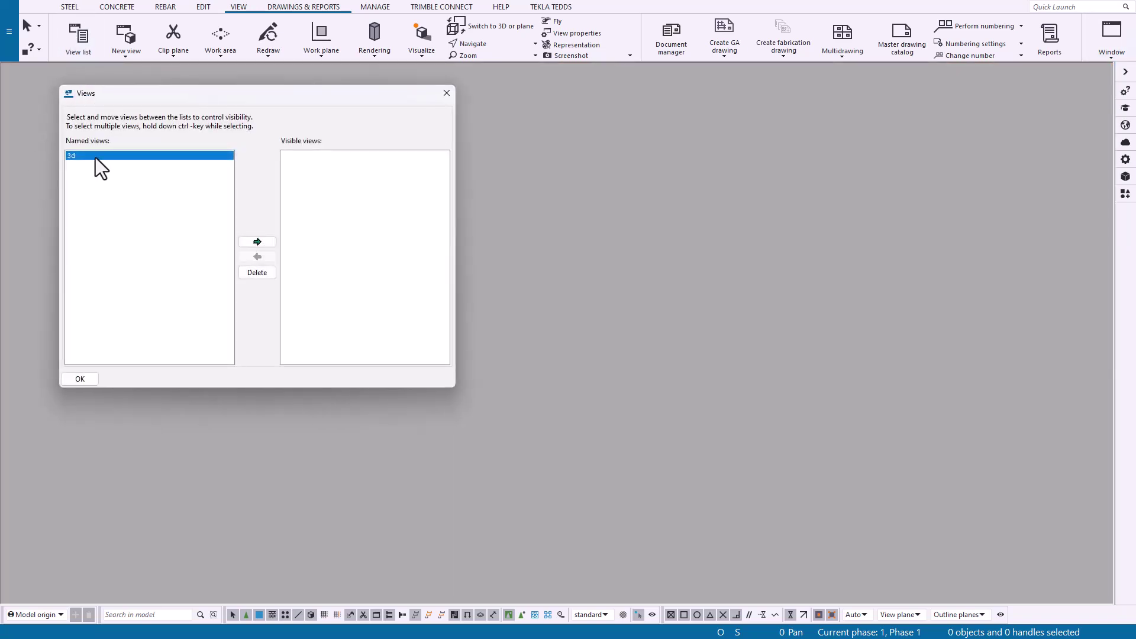
double_click(94, 156)
left_click(447, 92)
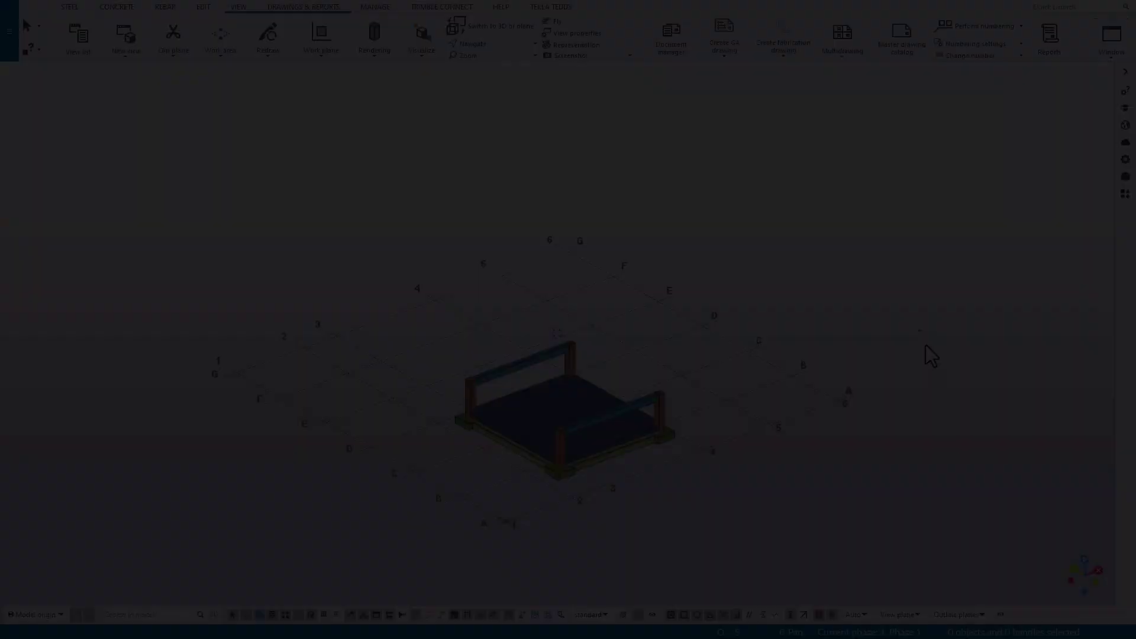
left_click(939, 375)
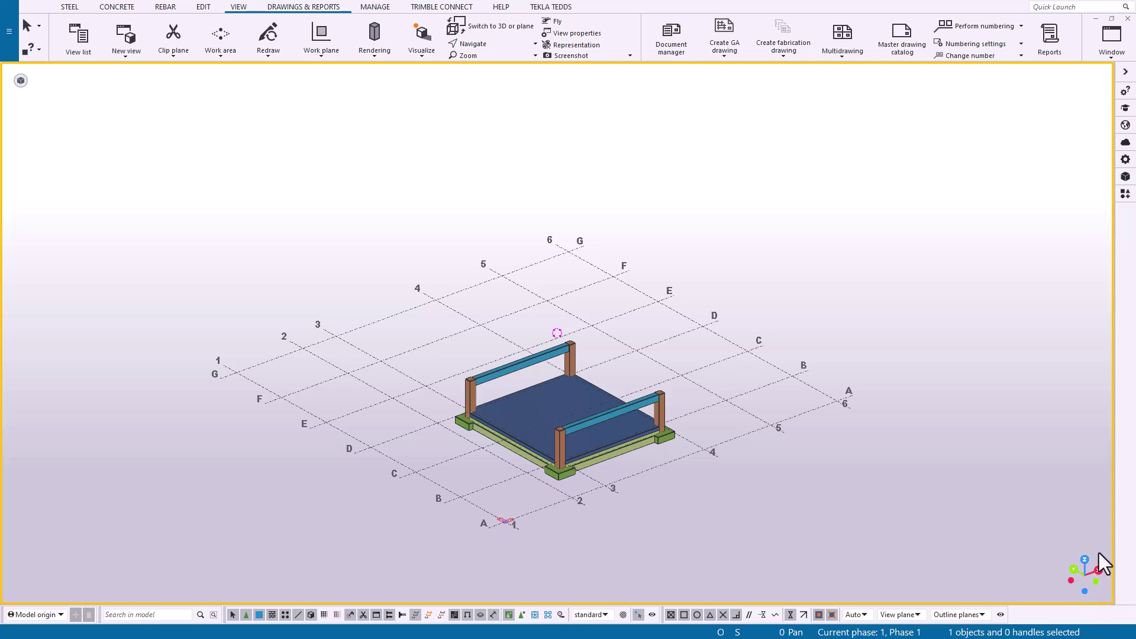
Cycle through X elevation, another elevation and plan, ending on the frame's Y elevation
left_click(1098, 570)
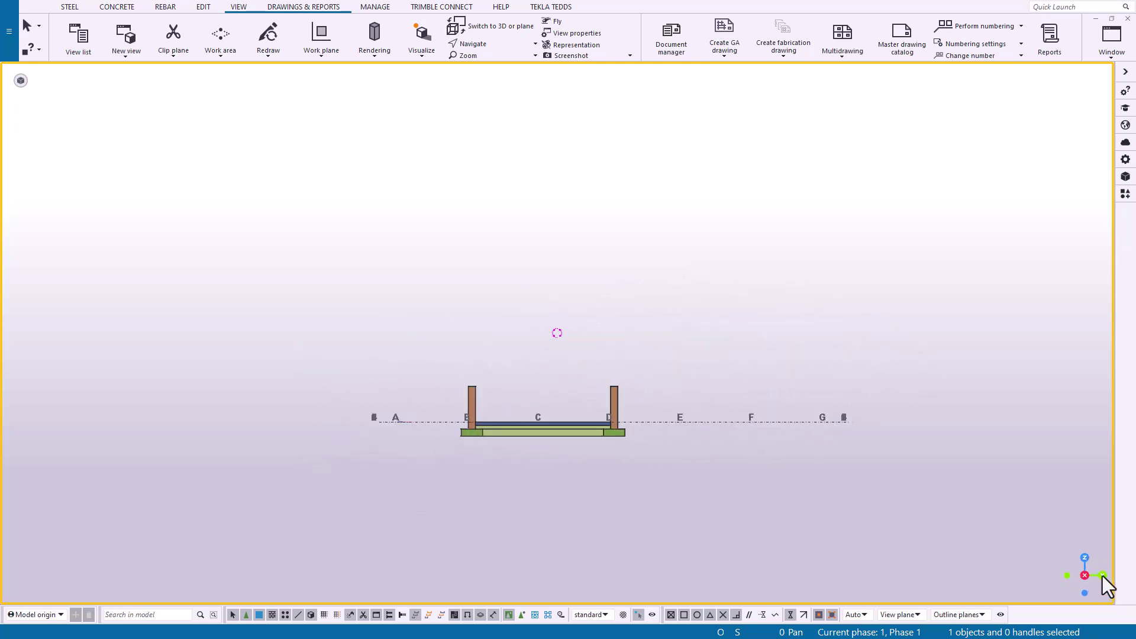
left_click(1102, 576)
left_click(1086, 562)
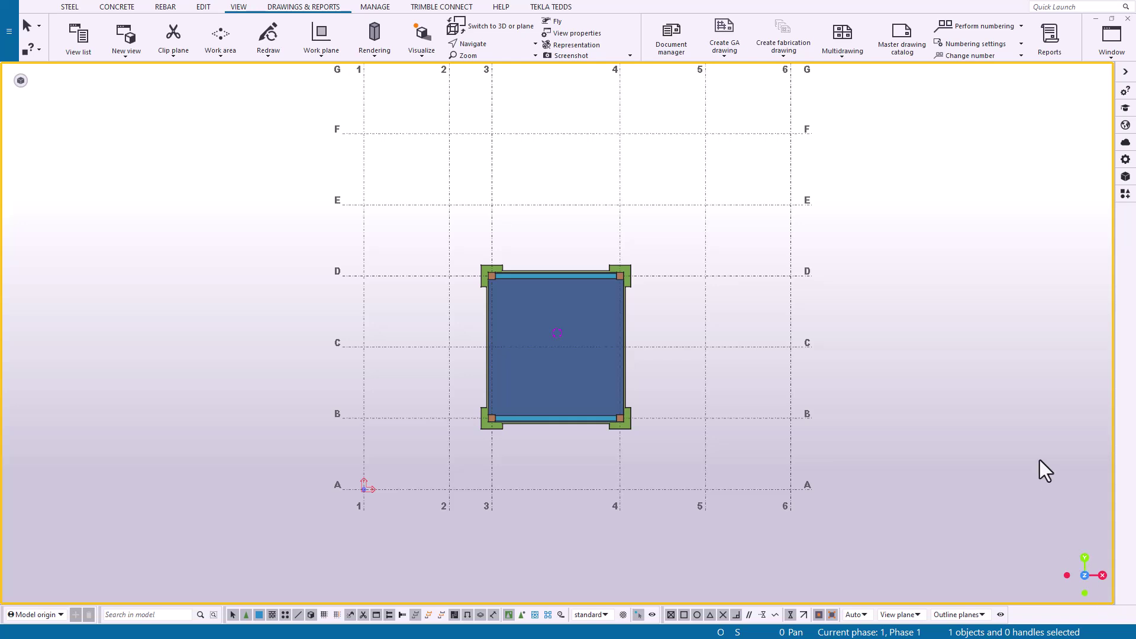
left_click(1082, 557)
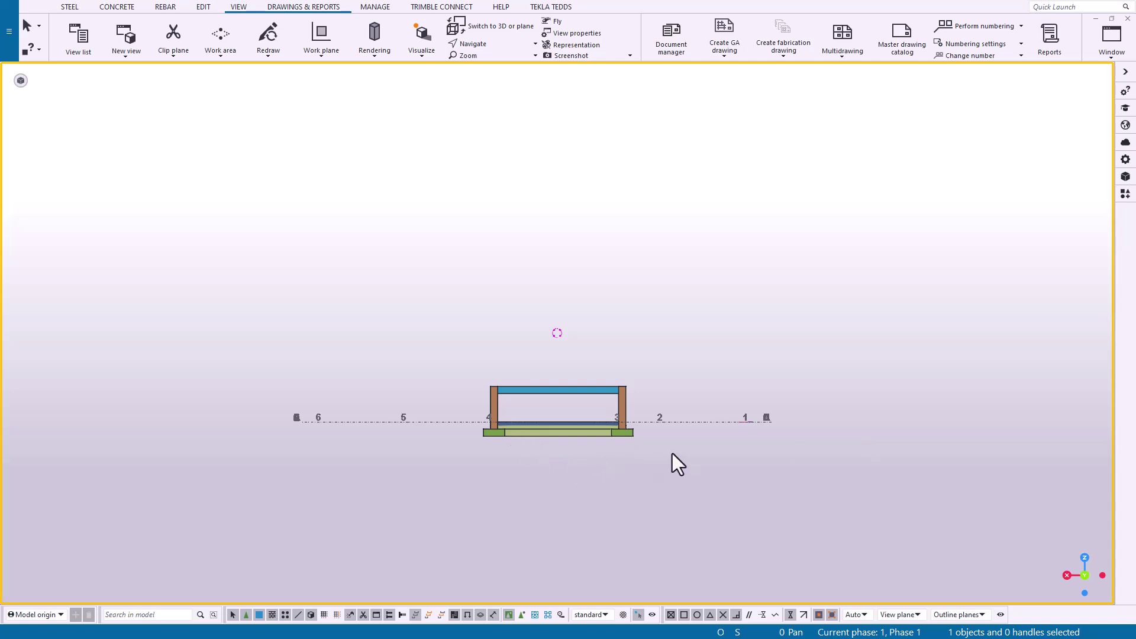
Select the upper beam between grids 3 and 4 to bring up its contextual toolbar
left_click(577, 393)
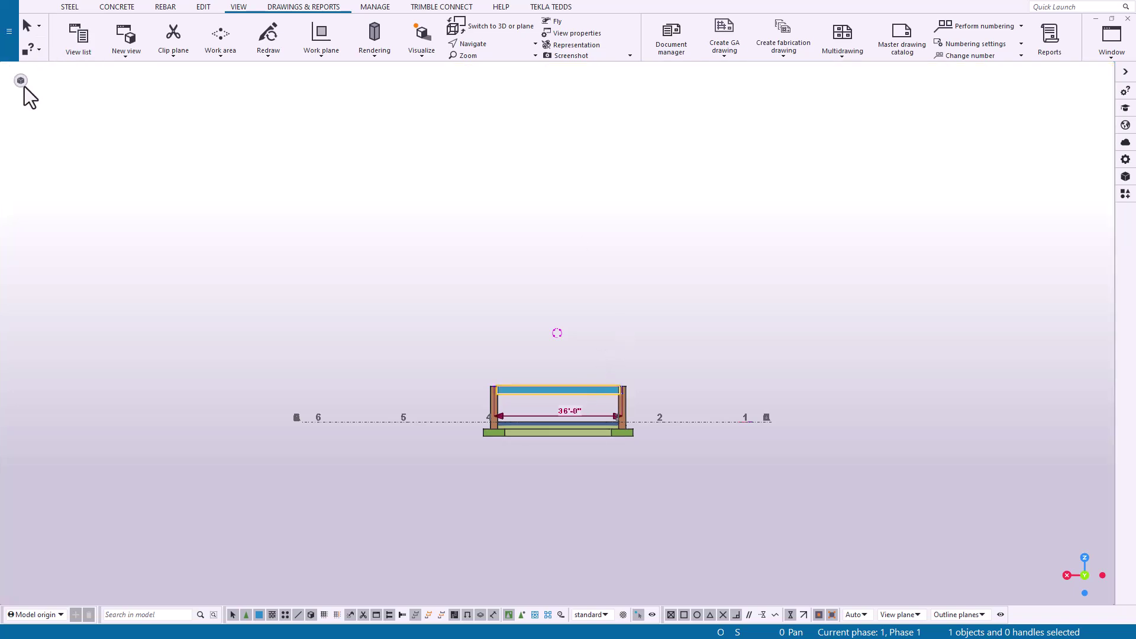
mouse_move(22, 83)
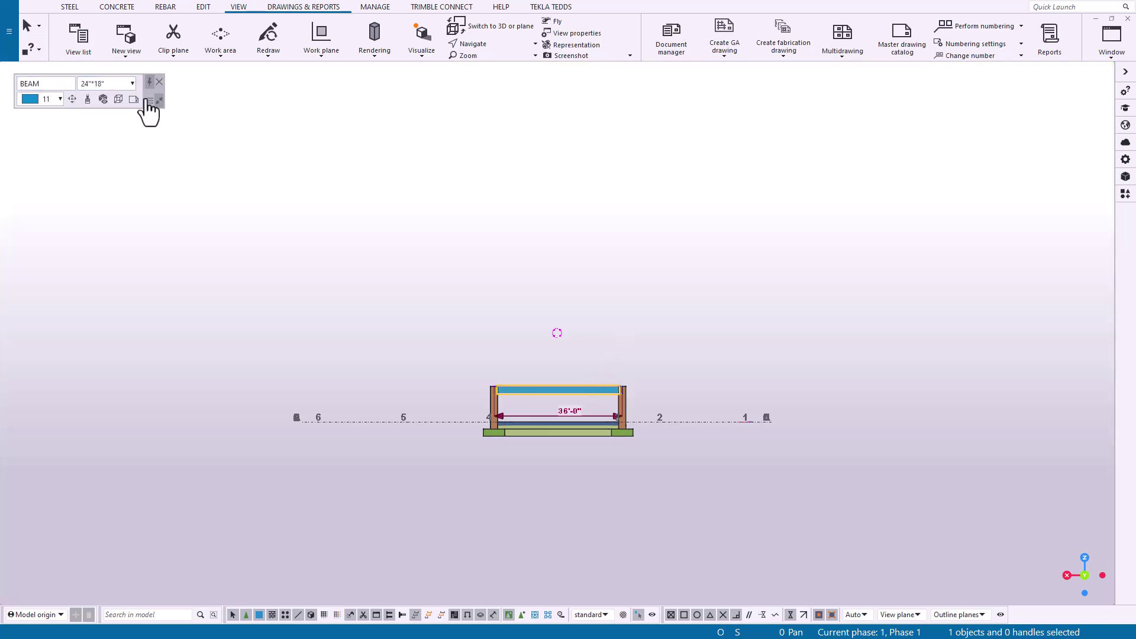
key("ctrl+k")
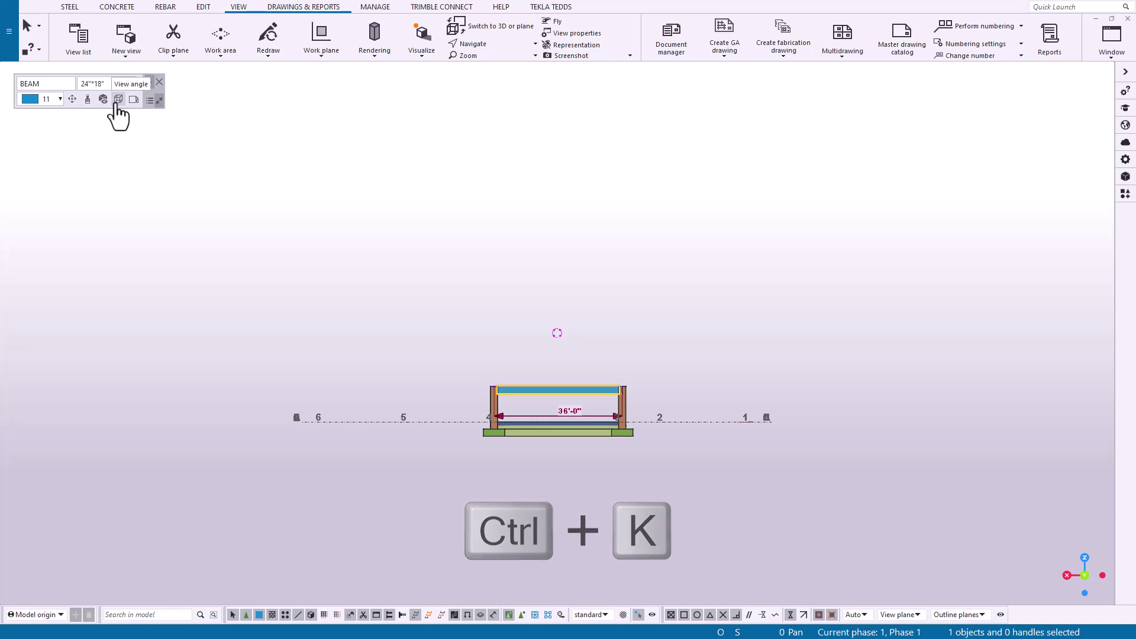
Check the model from the side, top, bottom and front preset view angles
left_click(118, 102)
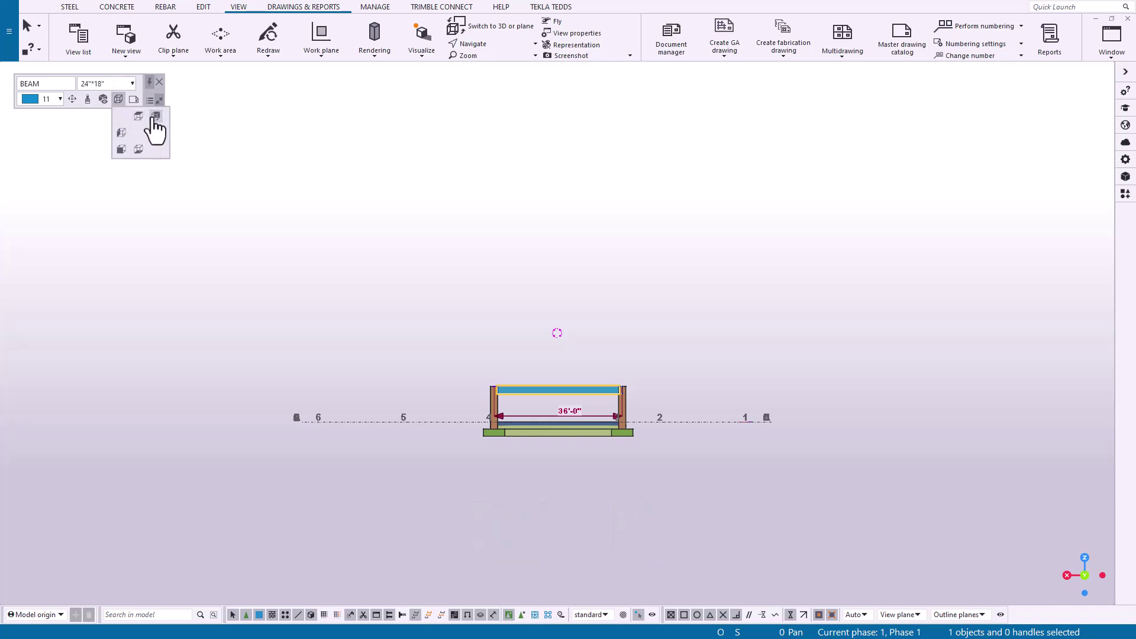
left_click(155, 116)
left_click(139, 116)
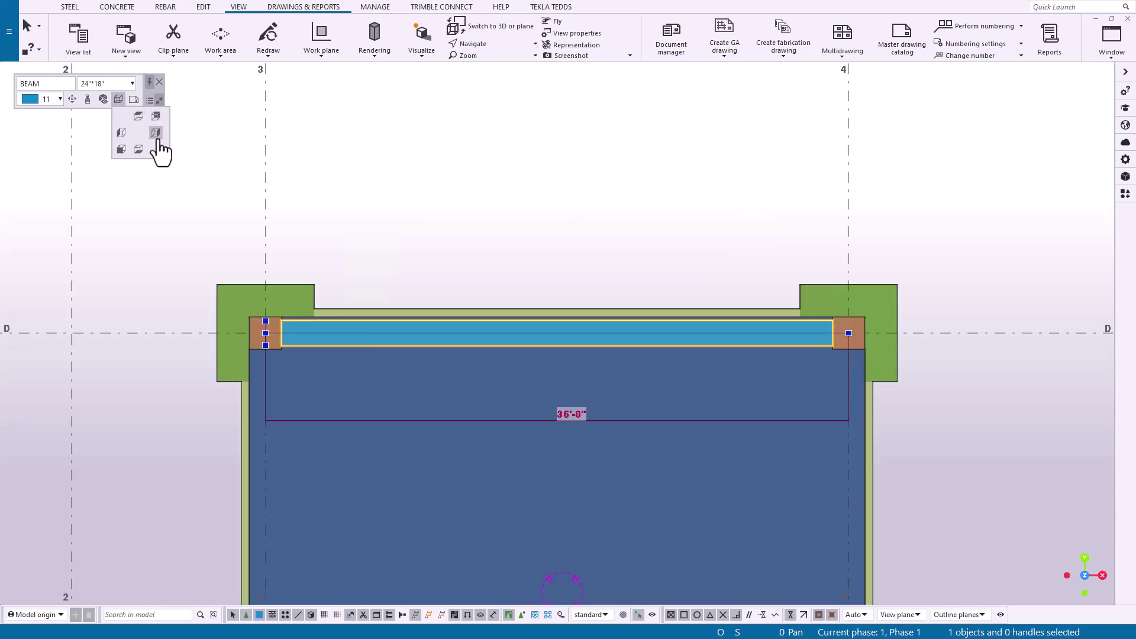
left_click(155, 133)
left_click(121, 149)
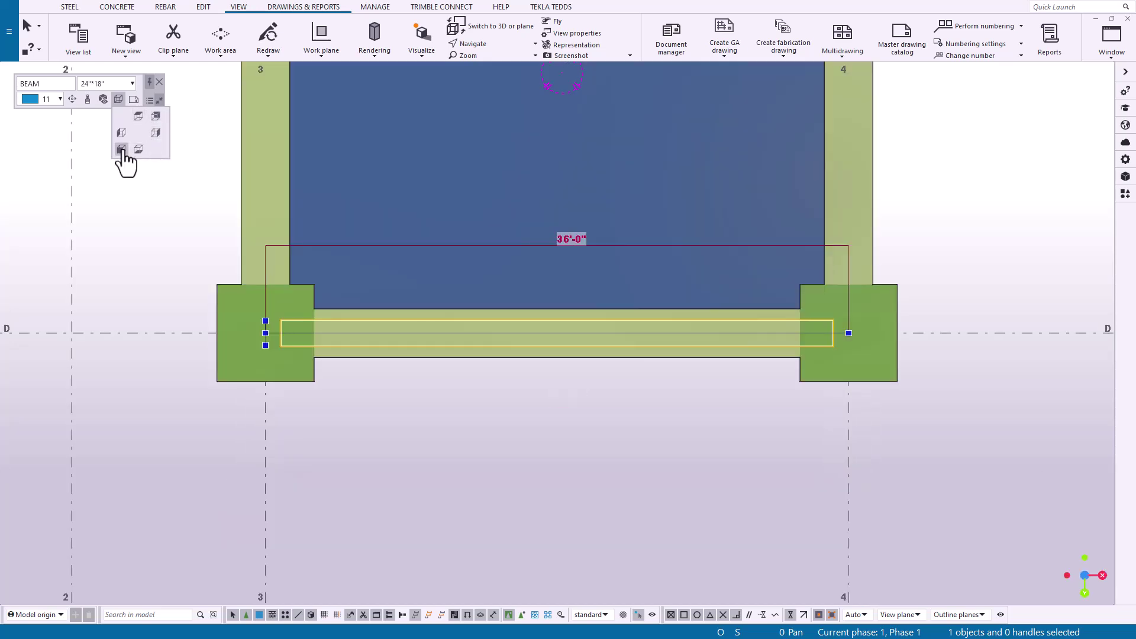
left_click(121, 149)
left_click(121, 132)
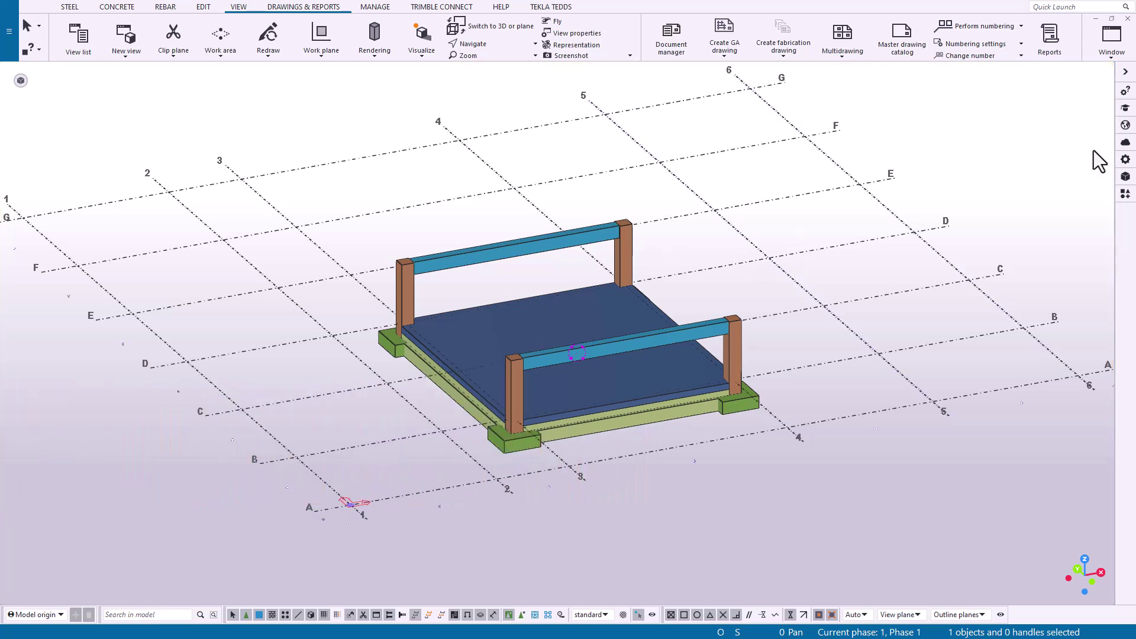
Open the grid's properties to inspect its X and Y coordinate spacings
left_click(1125, 160)
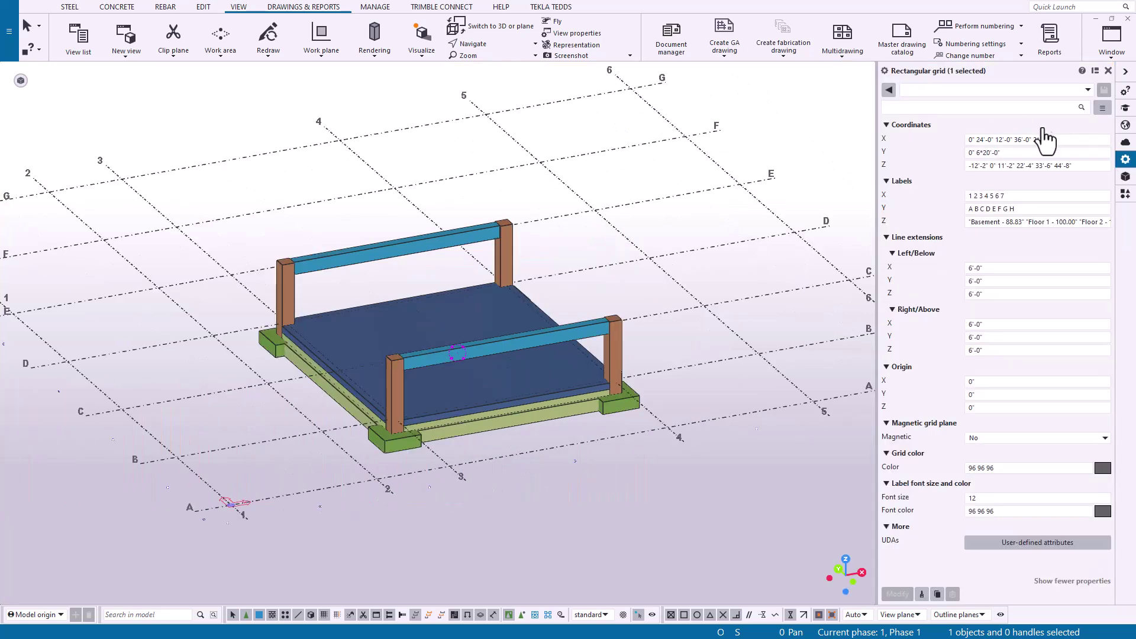
left_click(1046, 166)
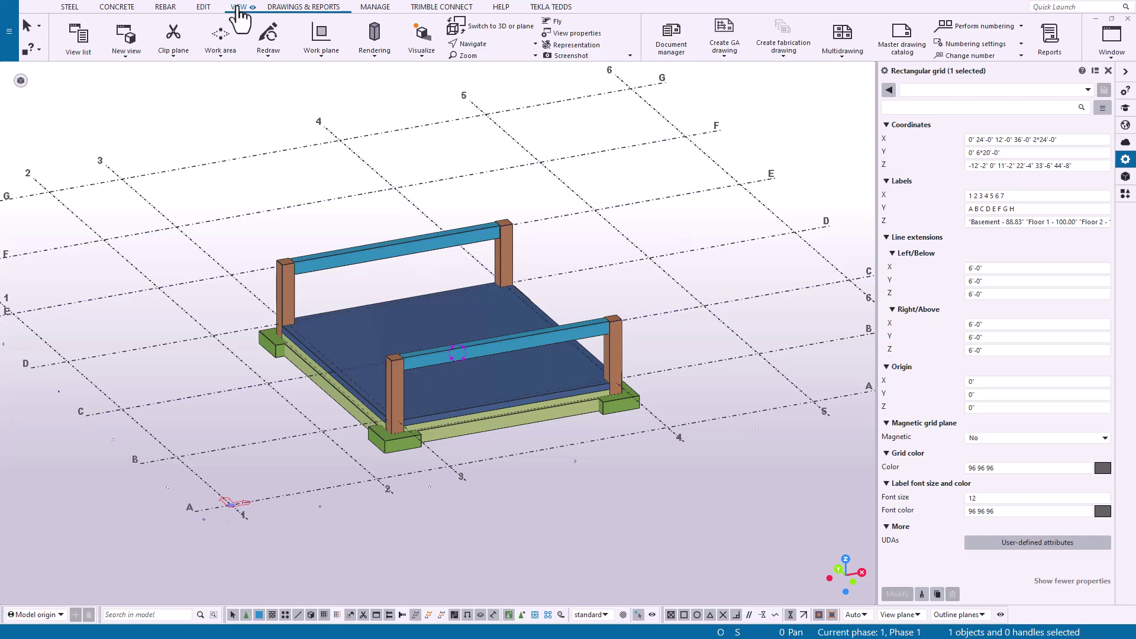
Open Create view > Along grid lines from the grid's context menu and move the dialog aside
left_click(135, 57)
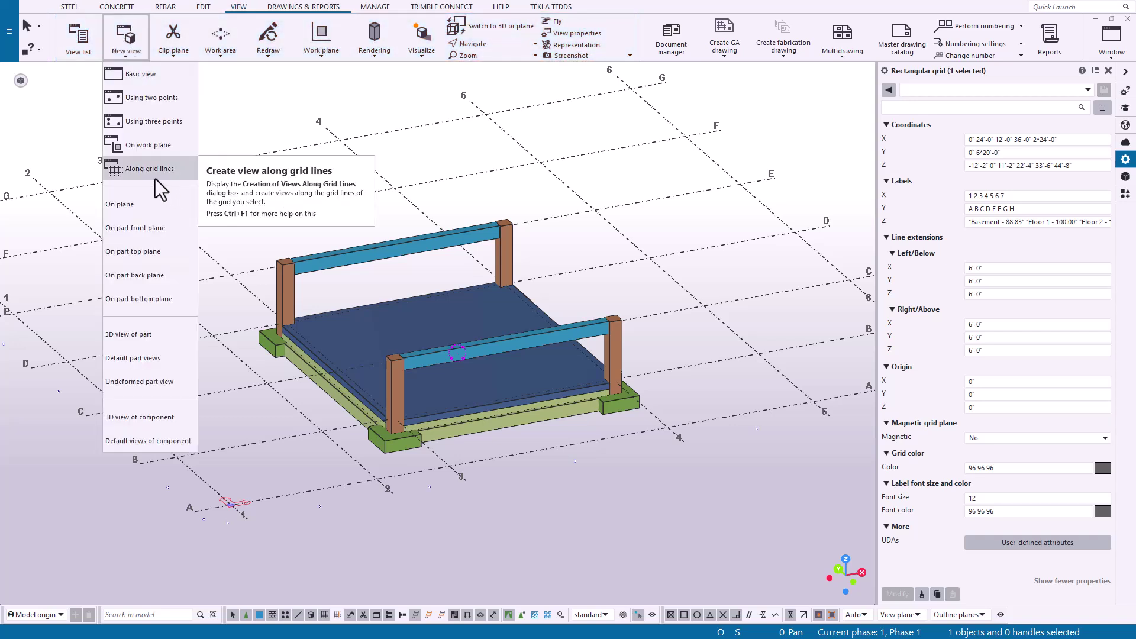
left_click(286, 130)
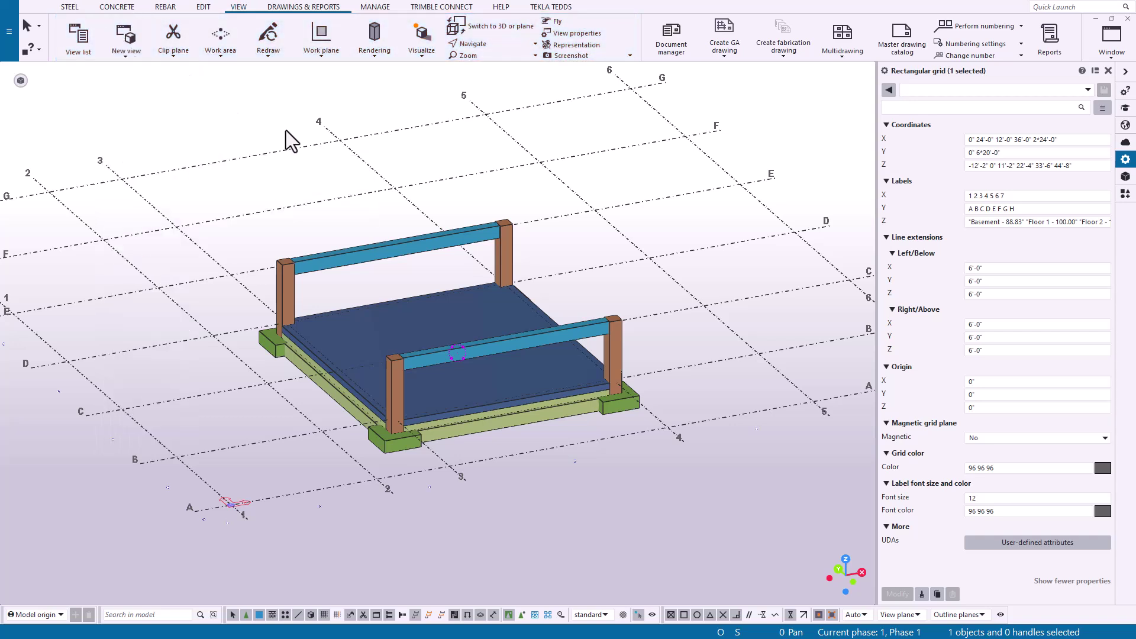
right_click(555, 121)
mouse_move(626, 294)
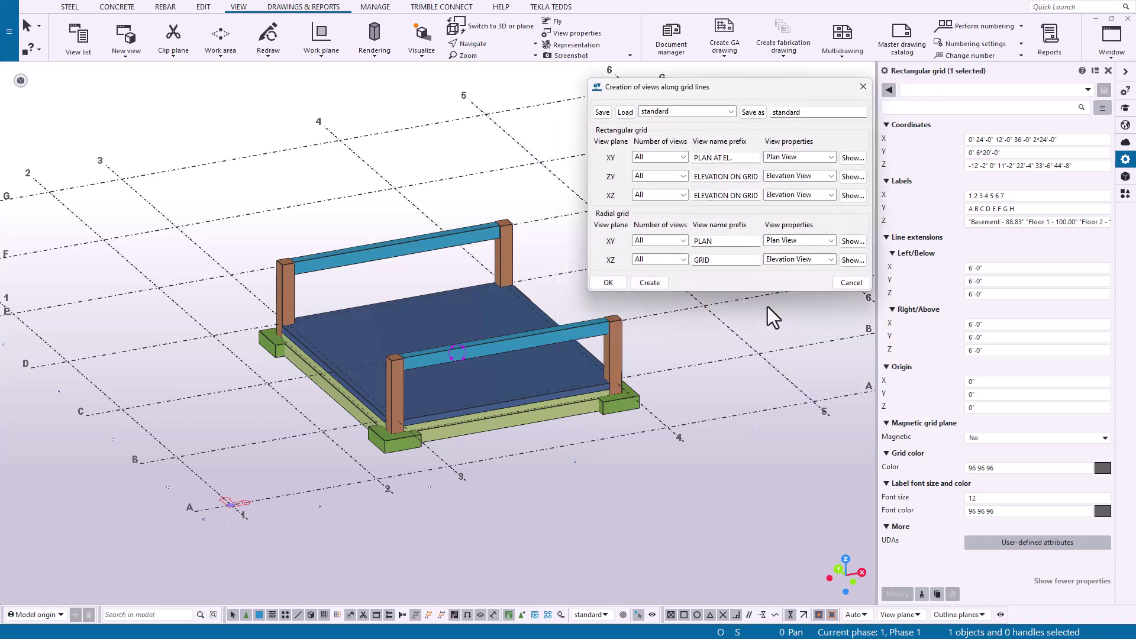
left_click_drag(759, 87, 733, 94)
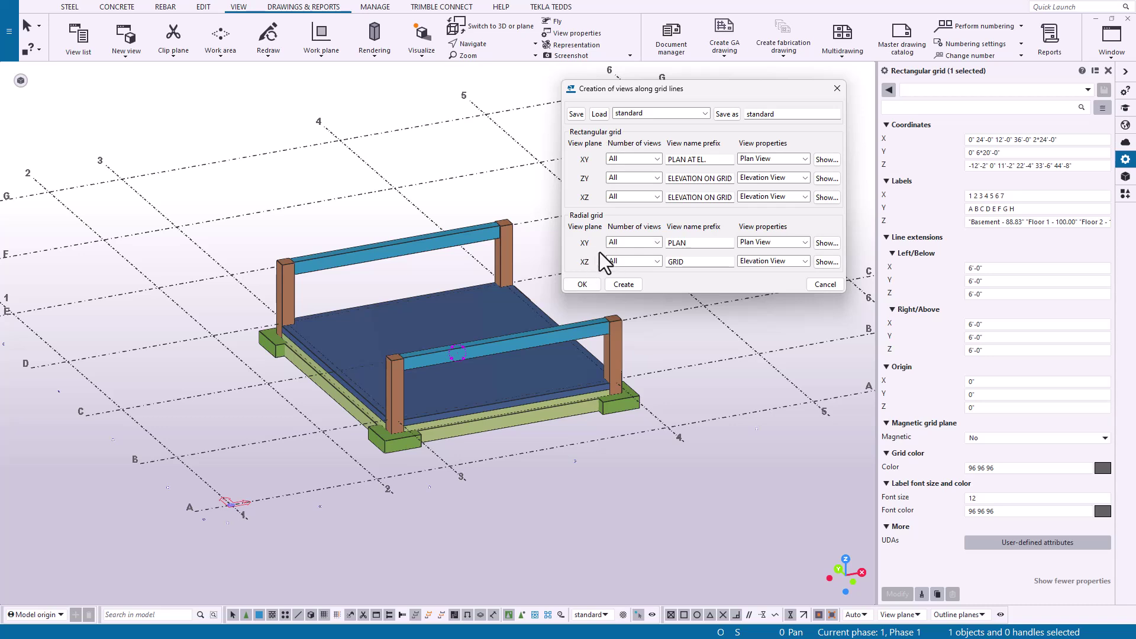
Create elevation views on grids 1–6 and A–G plus Basement-to-Roof plan views, then close the dialog
left_click(78, 35)
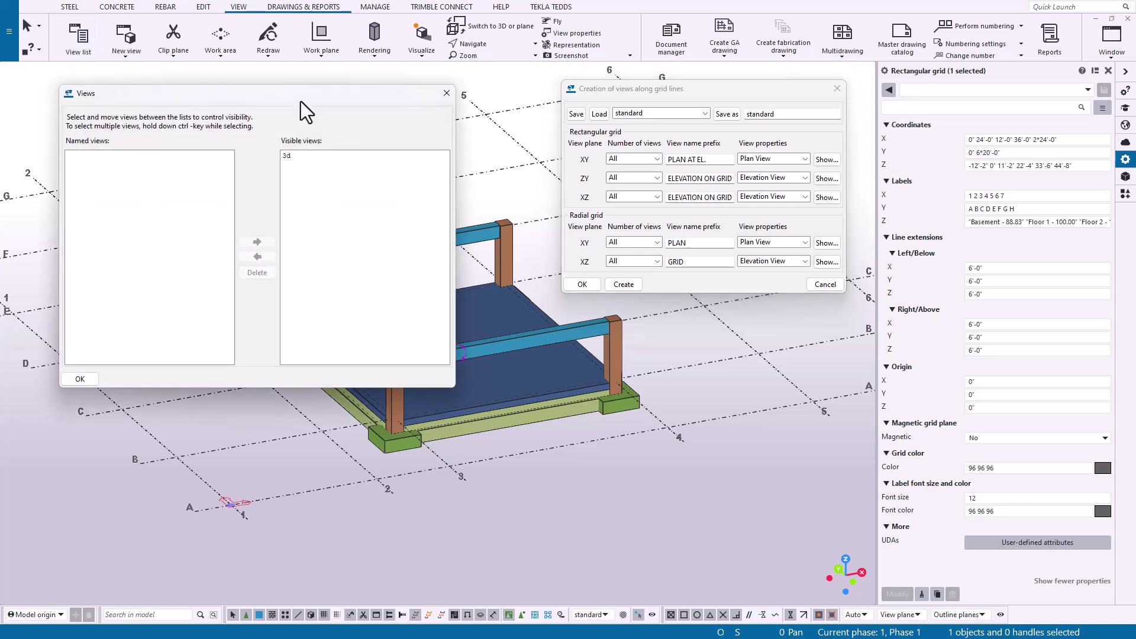
left_click_drag(301, 101, 260, 100)
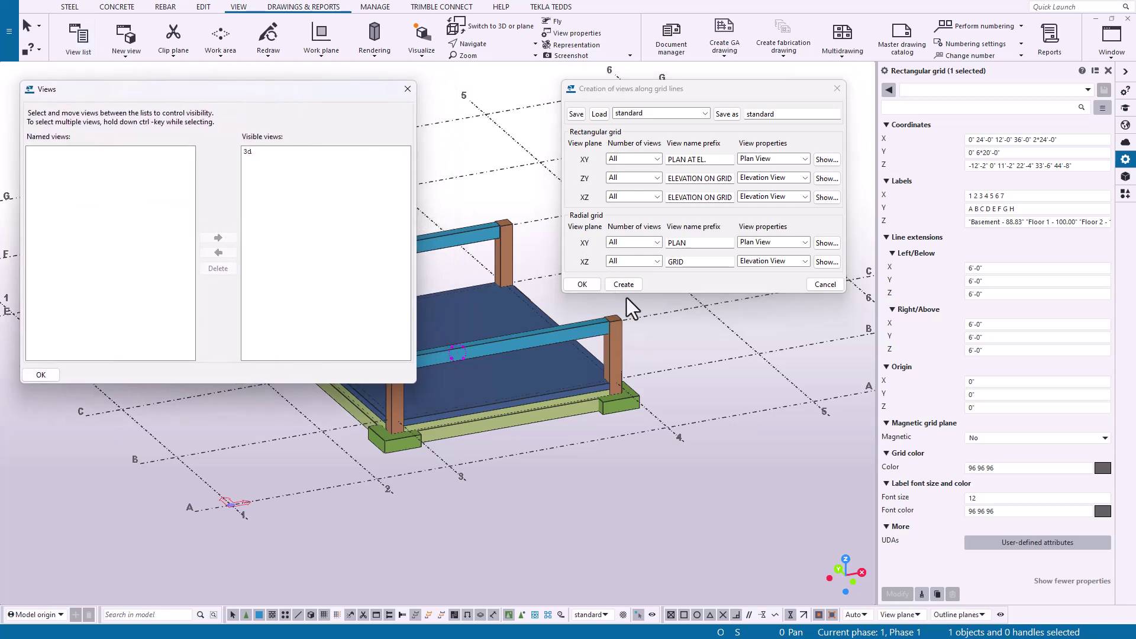
left_click(634, 284)
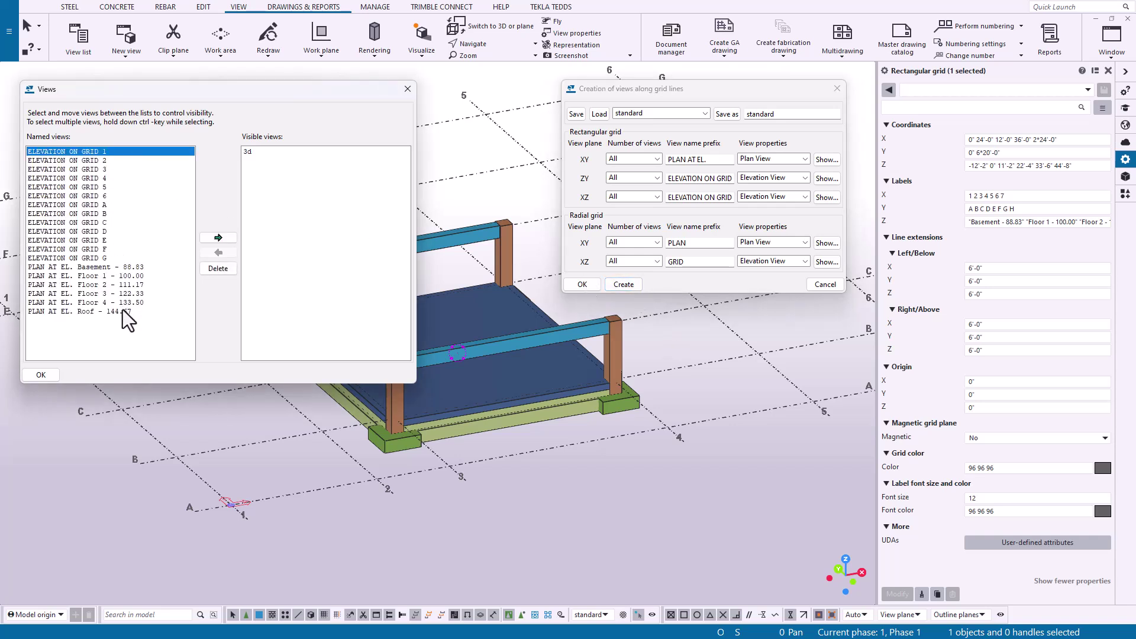
left_click(837, 89)
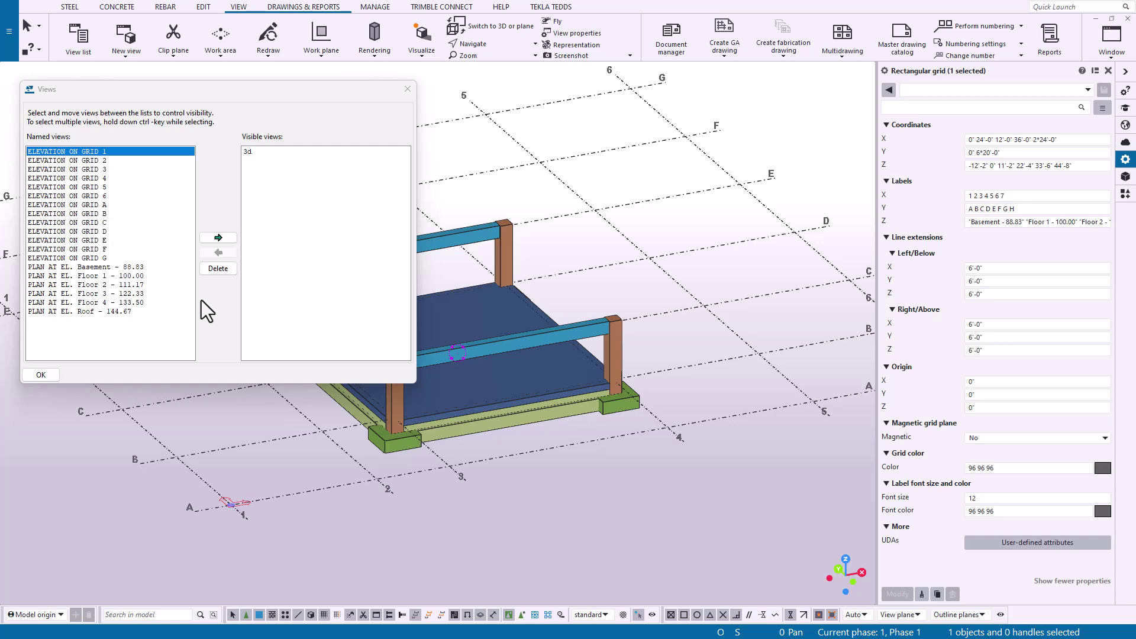
Make the PLAN AT EL. Floor 3 - 122.33 view visible from the Views list, then deselect the grid
left_click_drag(257, 92, 683, 87)
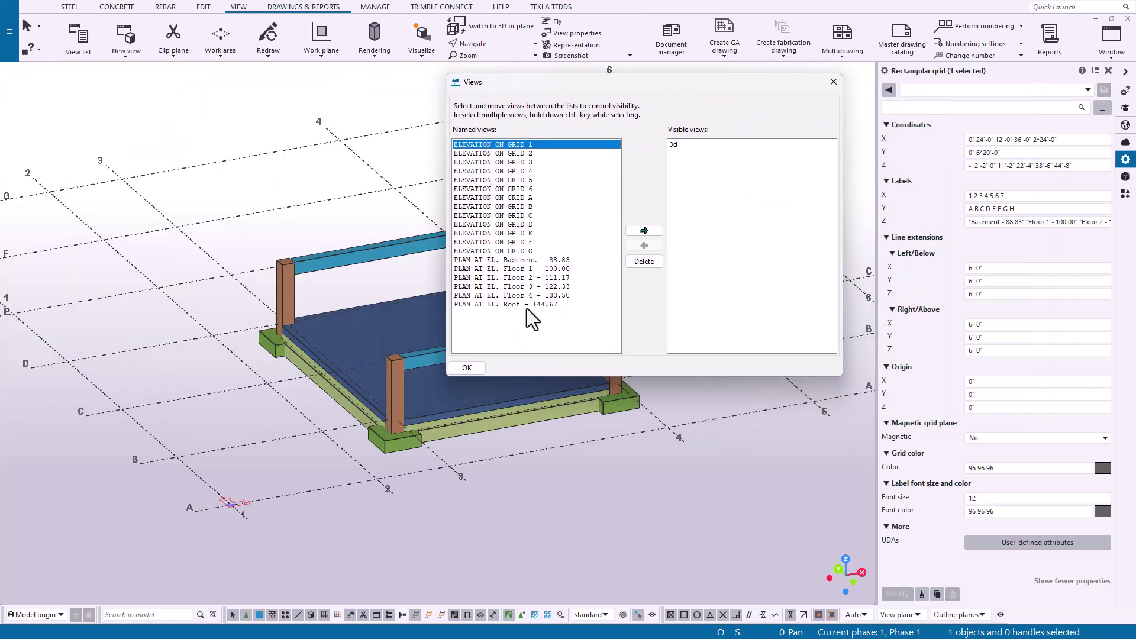
left_click(504, 287)
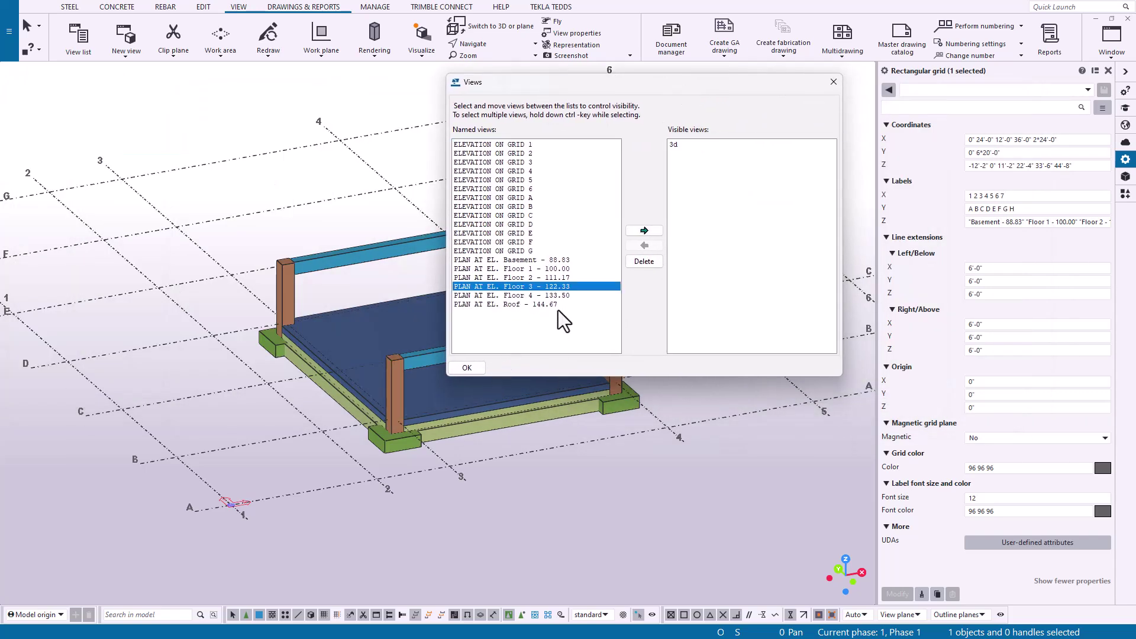
left_click(657, 232)
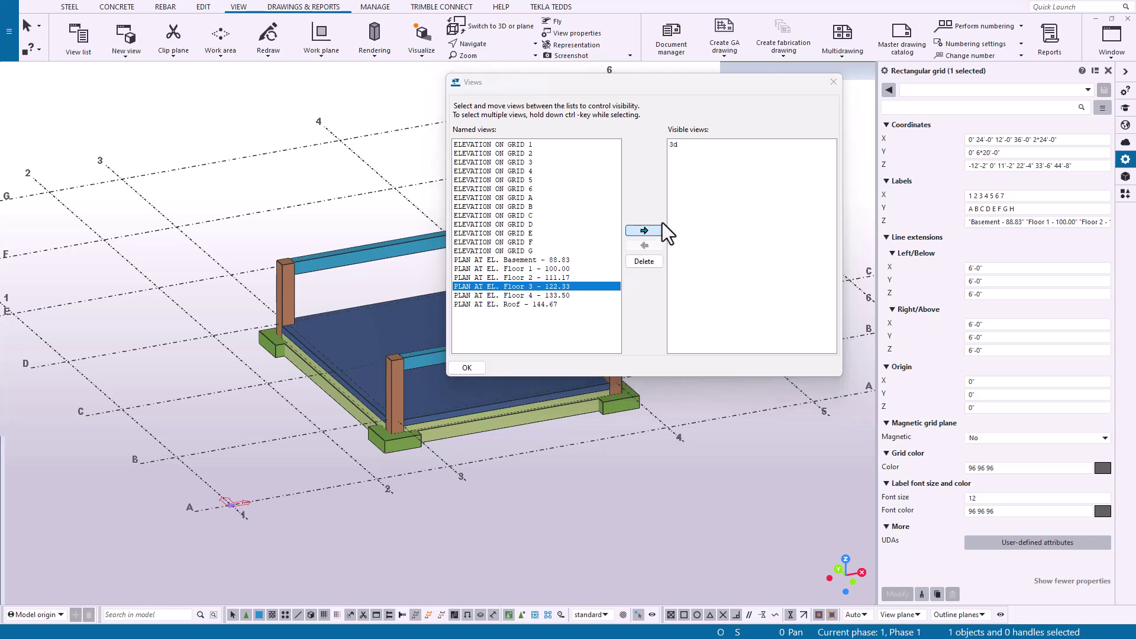
left_click(834, 82)
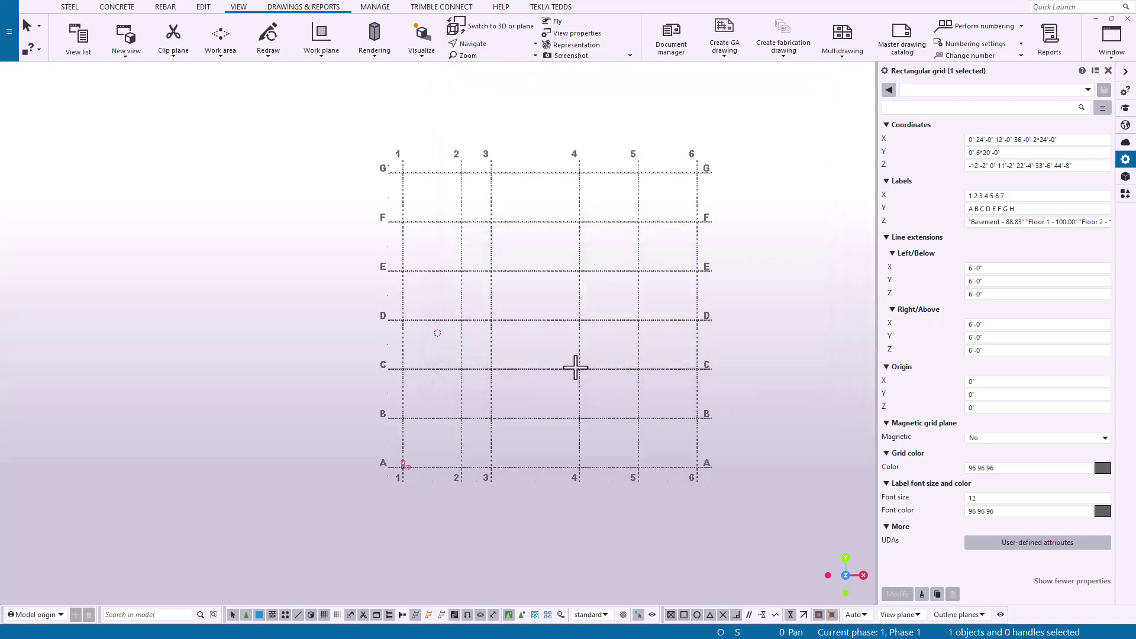
left_click(775, 273)
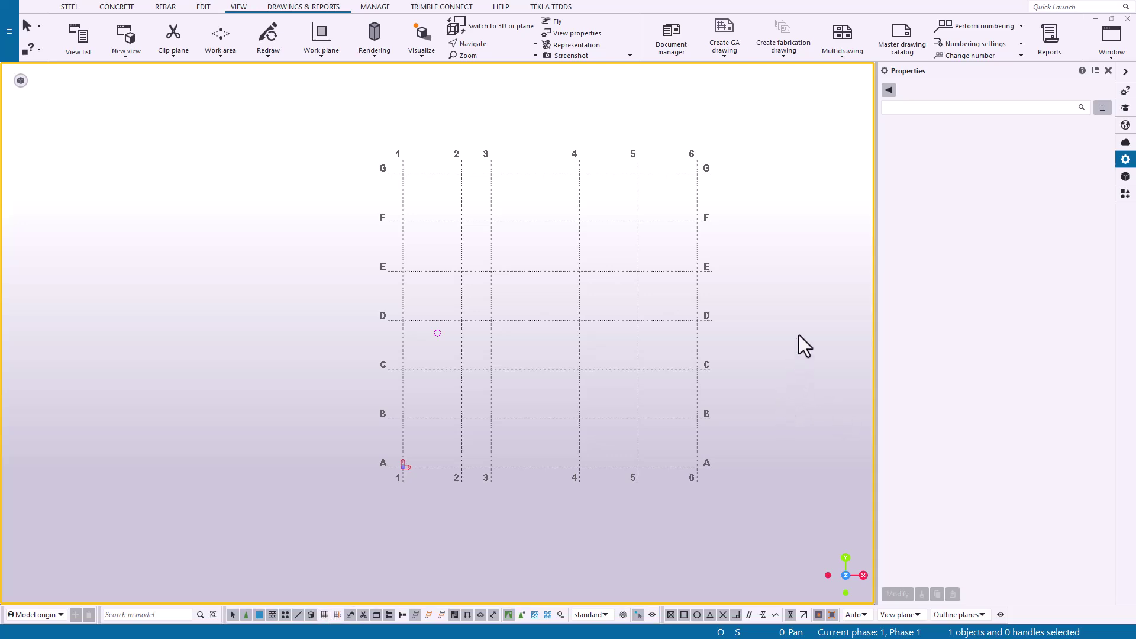
Tile the Floor 3 plan and 3D views vertically side by side
left_click(1113, 50)
left_click(1057, 96)
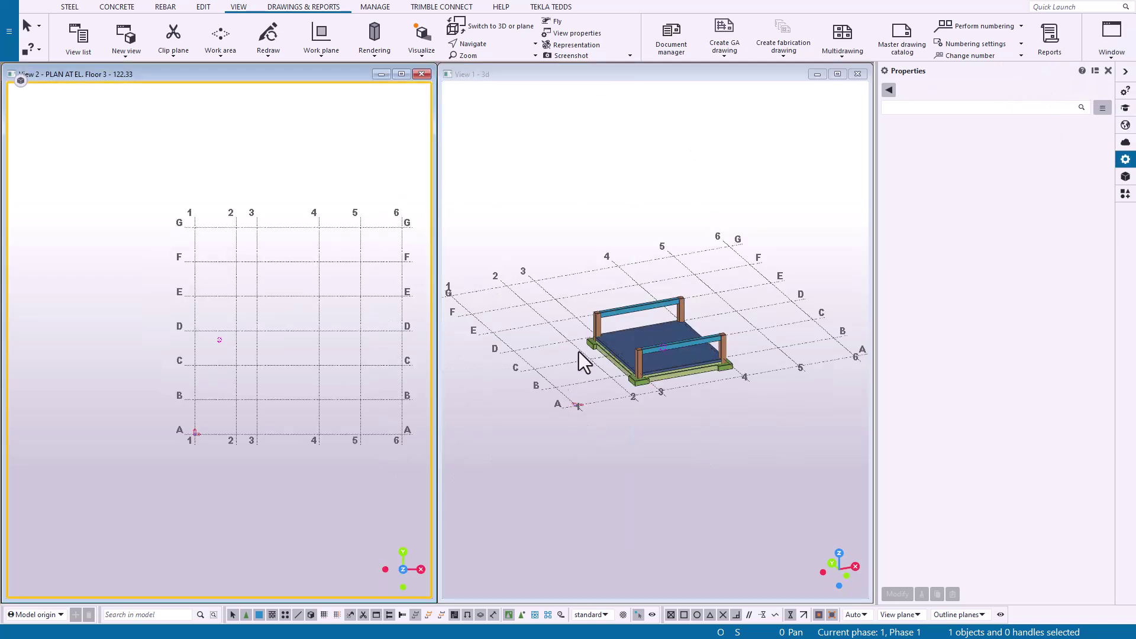
scroll(603, 373, "up", 2)
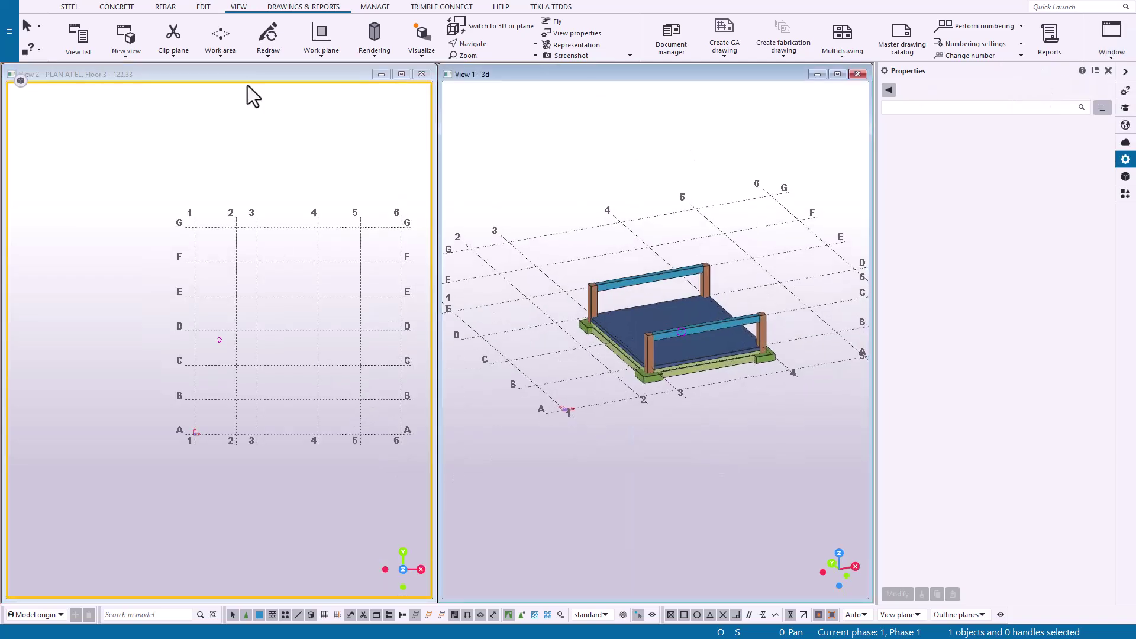
Create a 24"*18" concrete beam in the plan from grid 3/D to 4/D
left_click(117, 7)
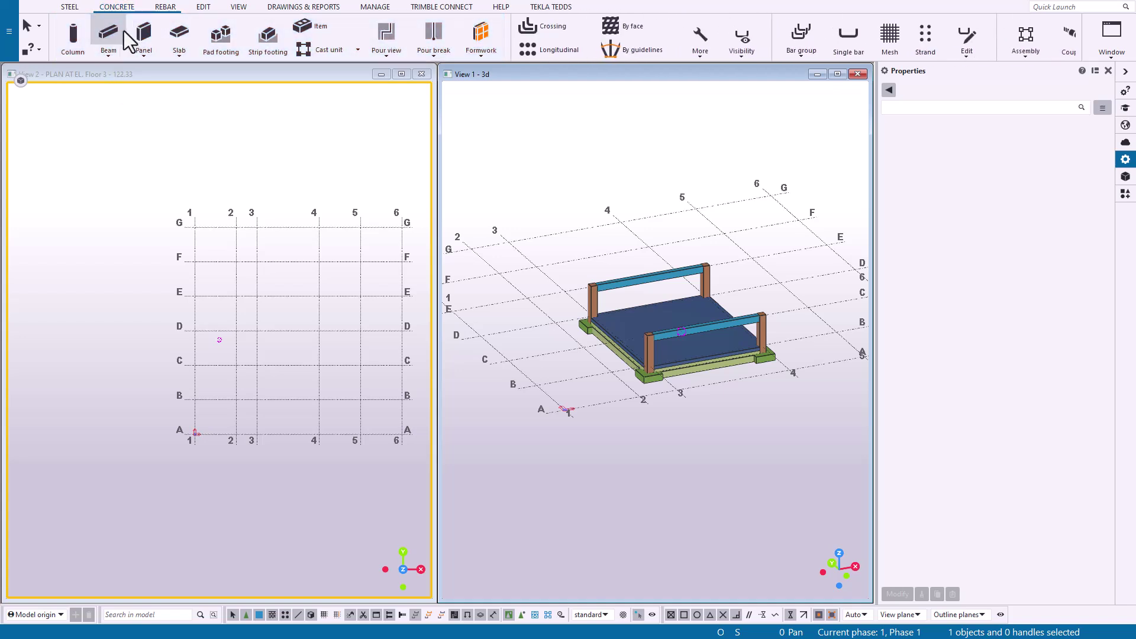
left_click(122, 52)
scroll(260, 328, "up", 2)
left_click(249, 324)
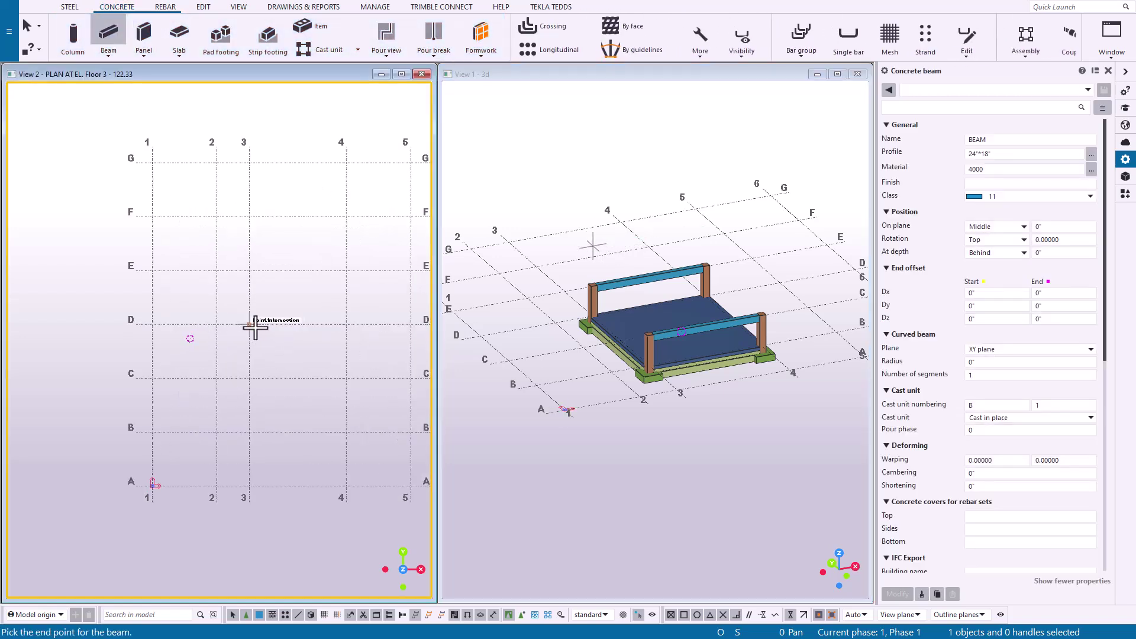
left_click(346, 324)
right_click(305, 355)
left_click(314, 359)
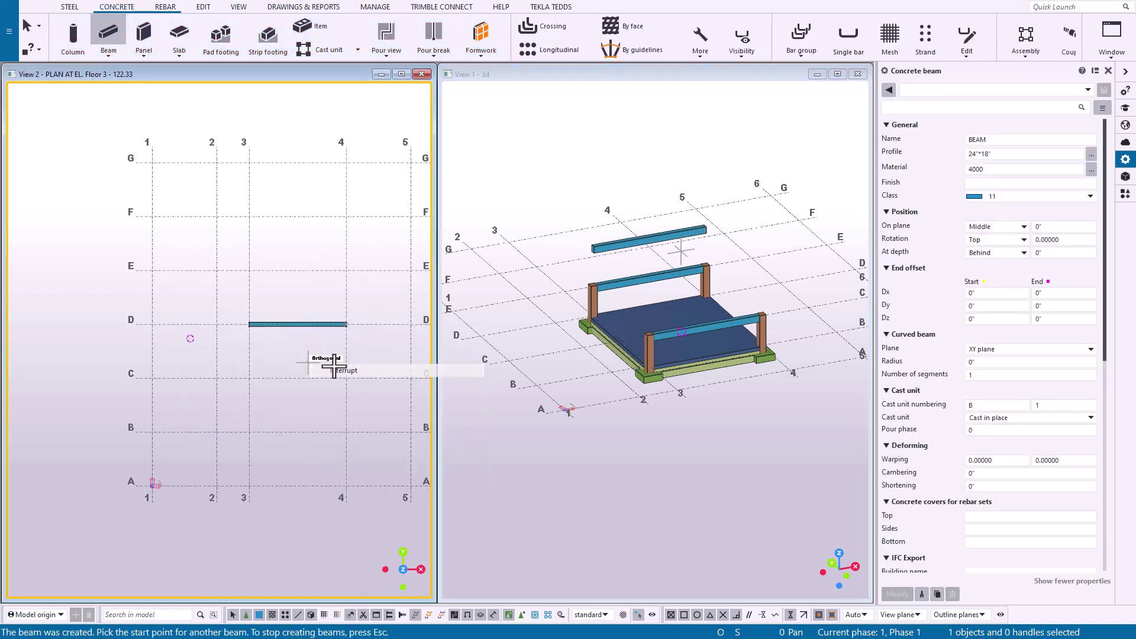
Orbit the 3D view toward a side elevation and select the upper concrete beam
scroll(671, 368, "up", 2)
middle_click_drag(669, 368, 661, 421, "ctrl")
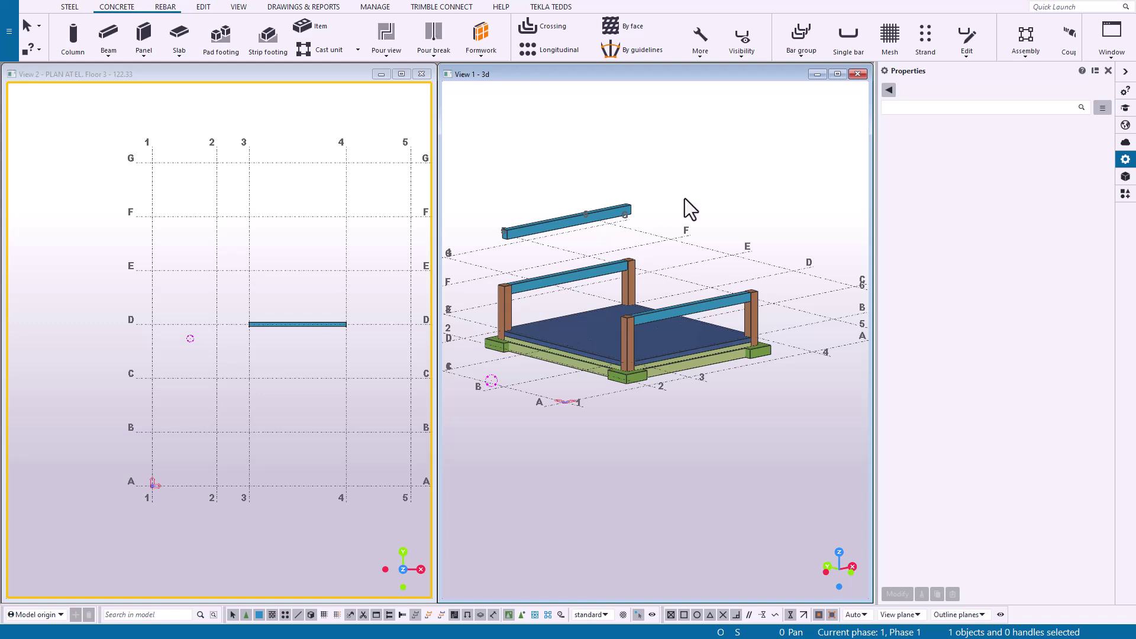
left_click(559, 228)
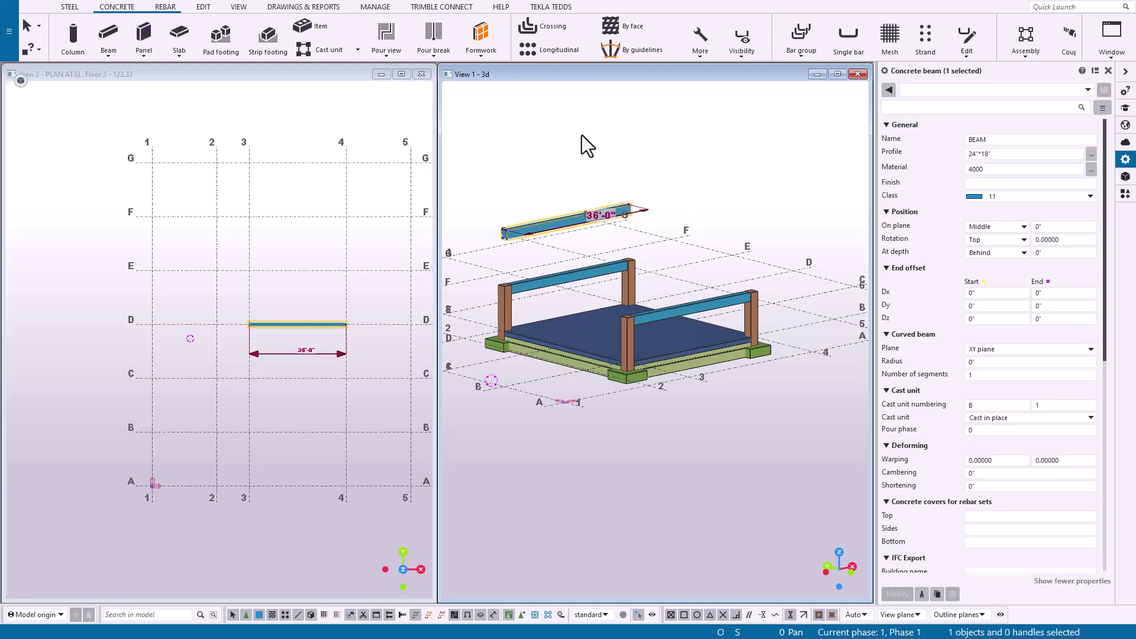
Check the beam's Move special options, then dismiss the menu and deselect the beam
right_click(671, 155)
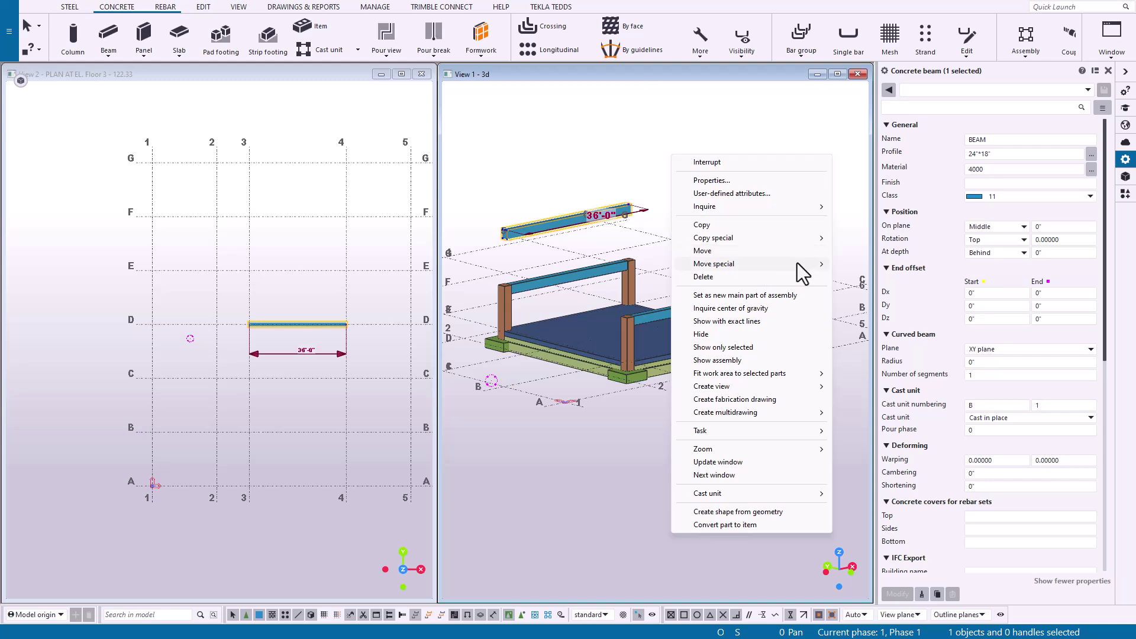
mouse_move(797, 264)
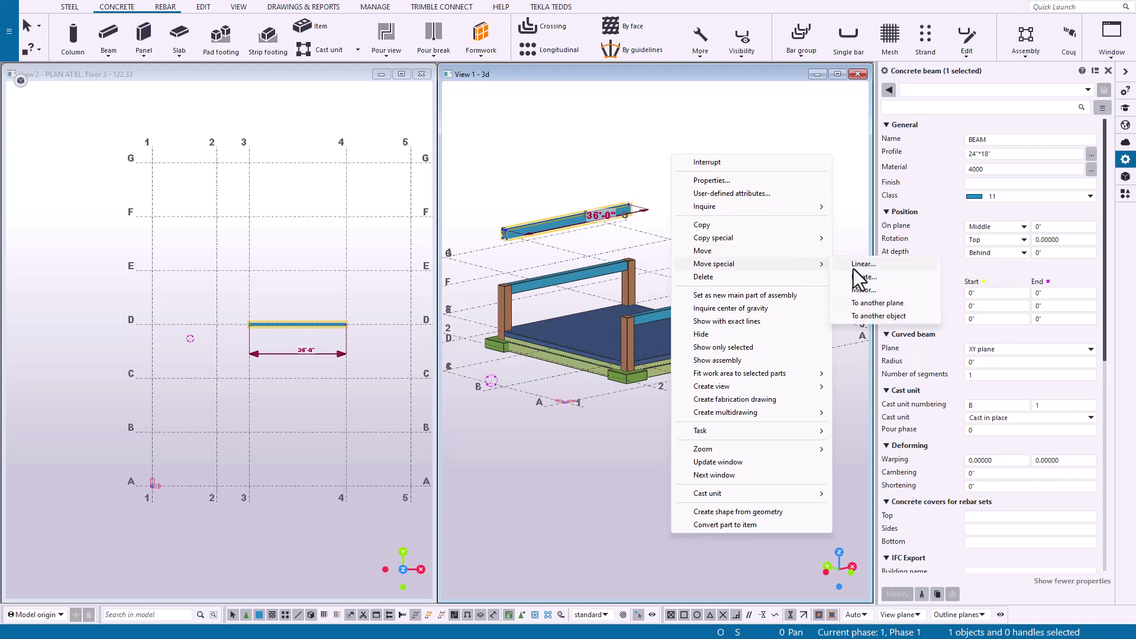
left_click(611, 149)
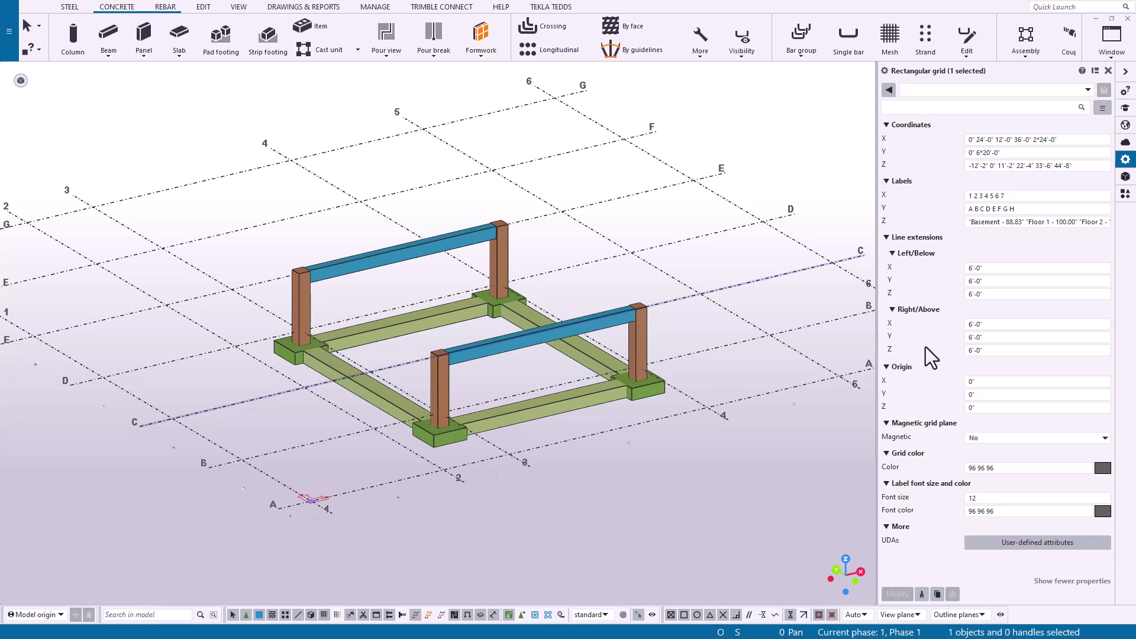
left_click(973, 499)
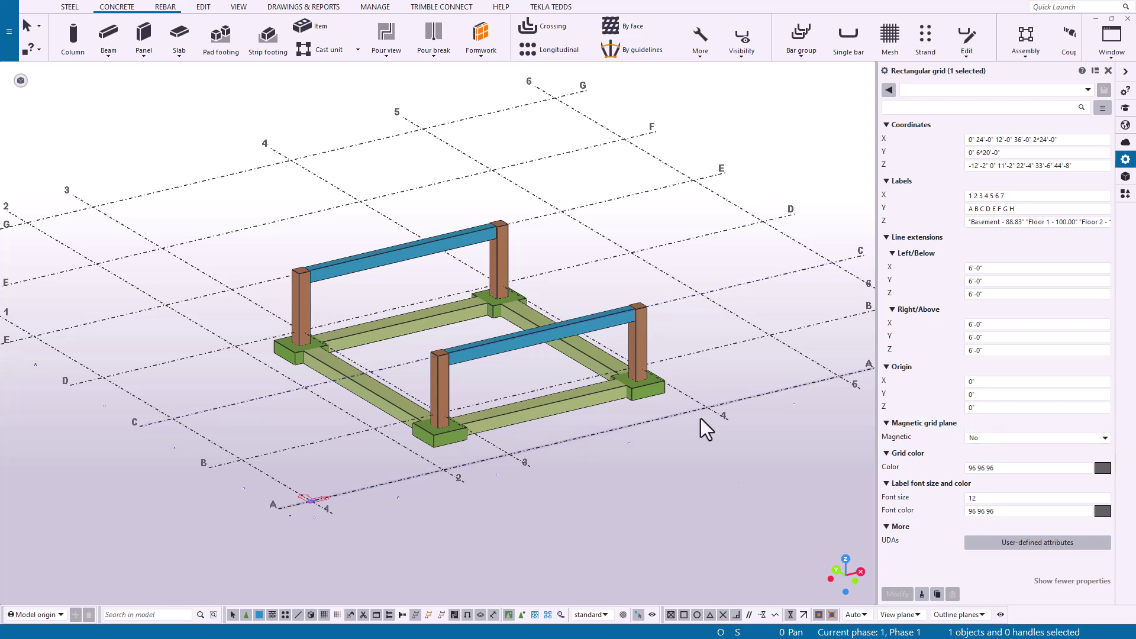
left_click(1000, 140)
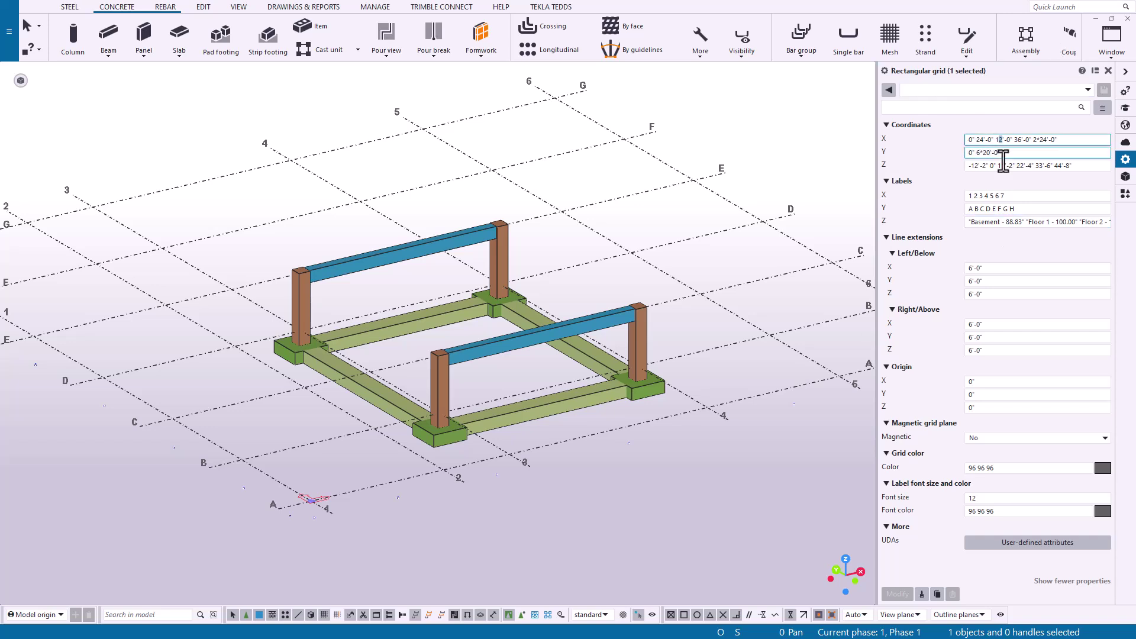
type("8")
key("Return")
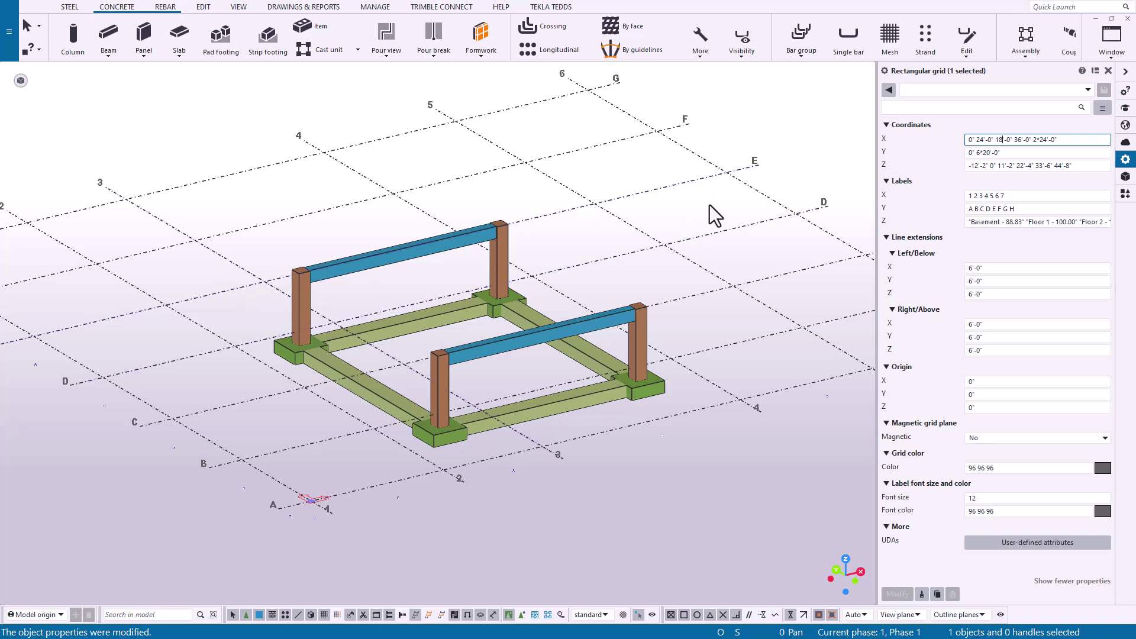
left_click(996, 153)
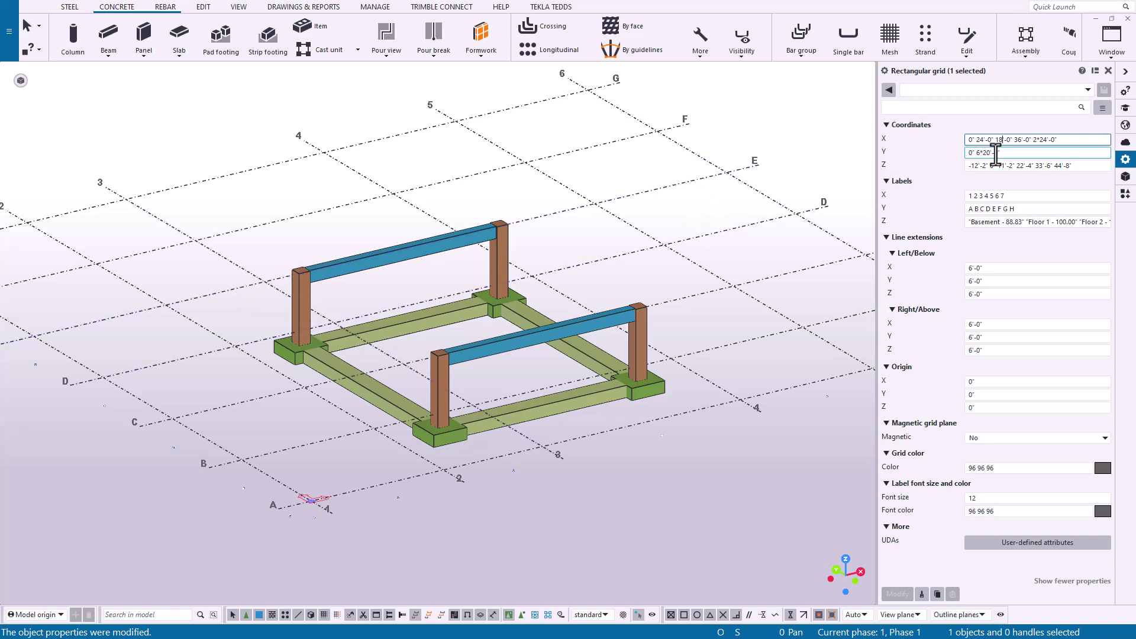
key("ctrl+z")
type("2")
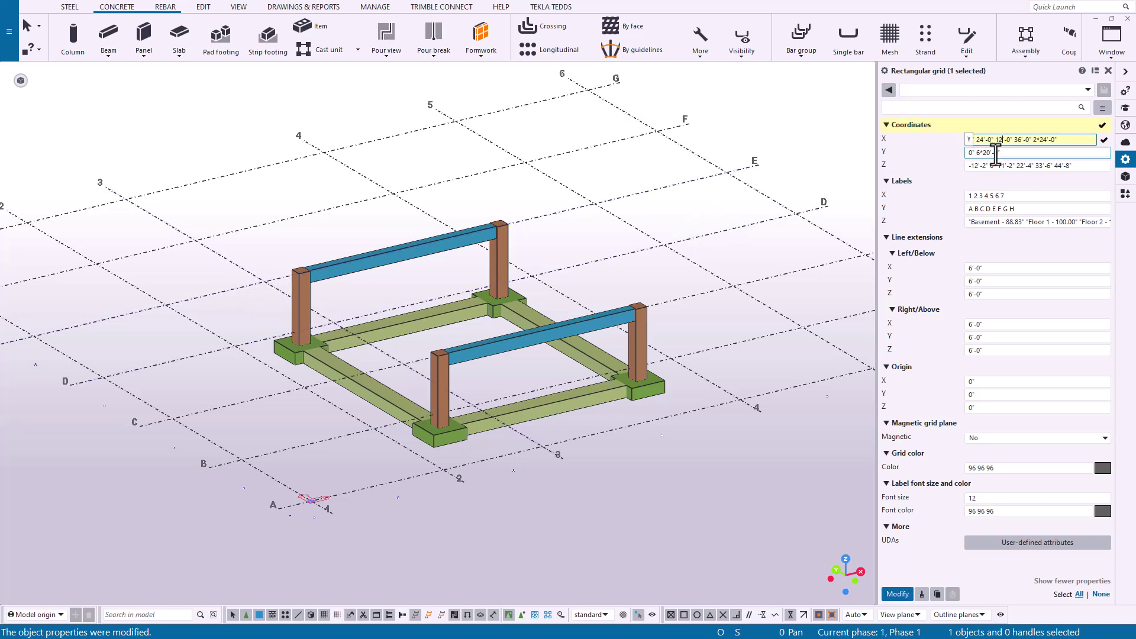
Apply the 12'-0" X spacing and set the grid's Magnetic grid plane to Yes
key("Return")
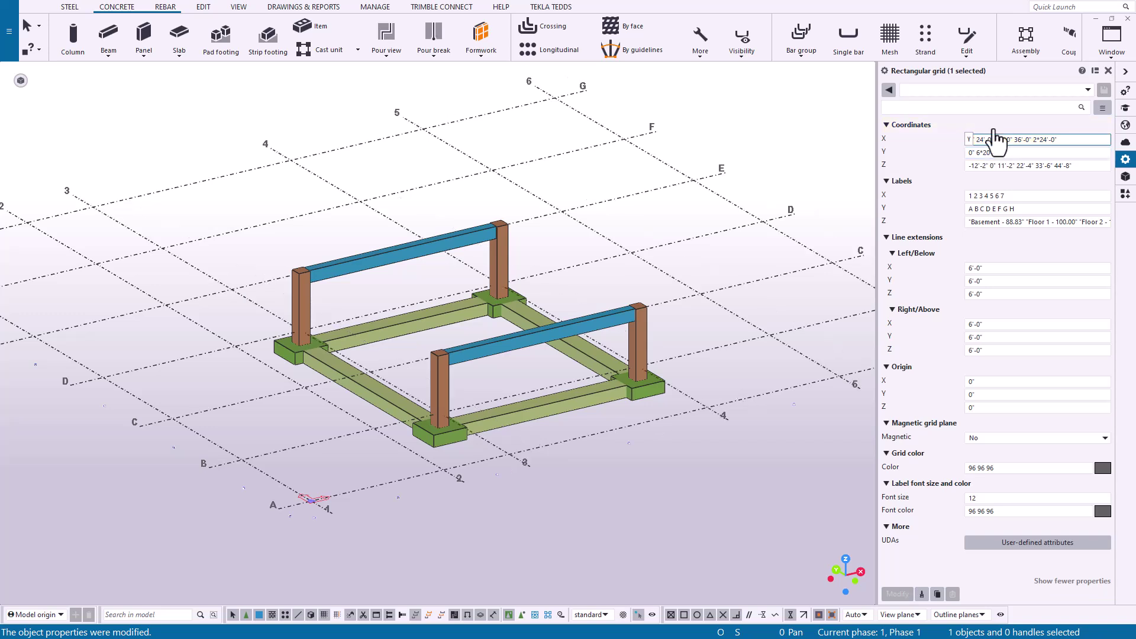
left_click(1005, 438)
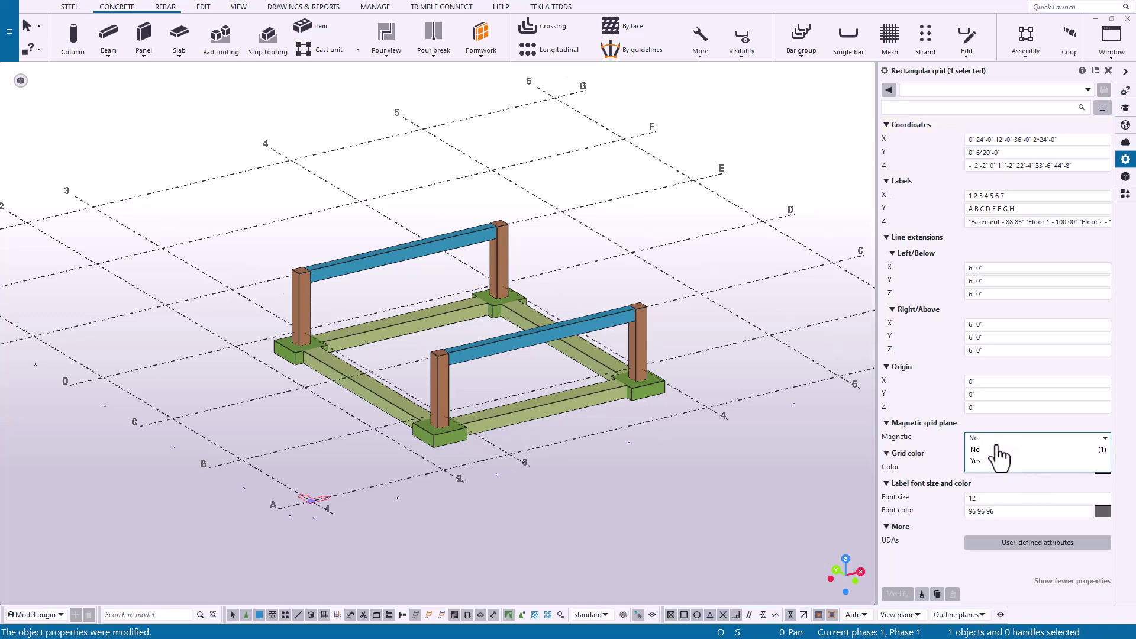
left_click(1002, 456)
left_click(897, 594)
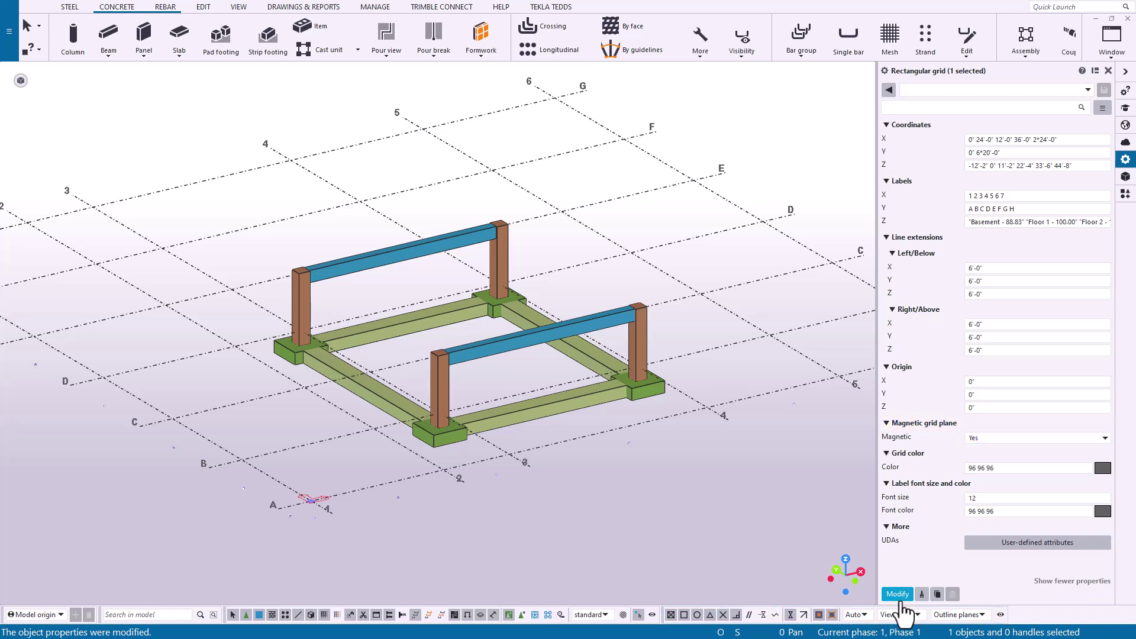
Change the 12'-0" X spacing to 18'-0" so attached columns and beams follow
left_click(1000, 143)
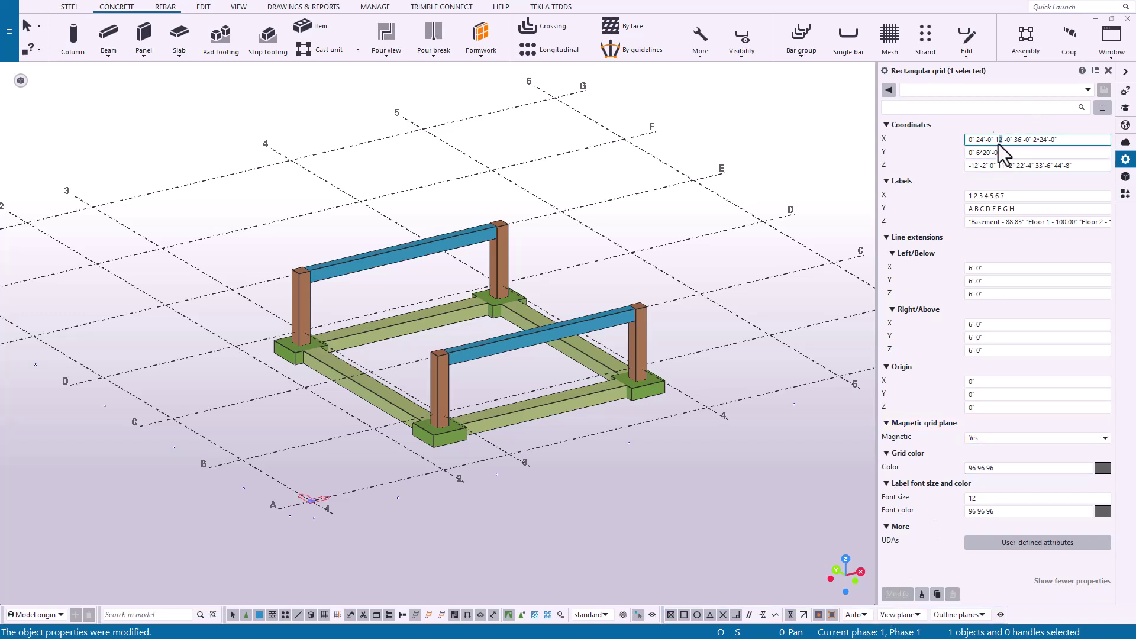
type("8")
key("Return")
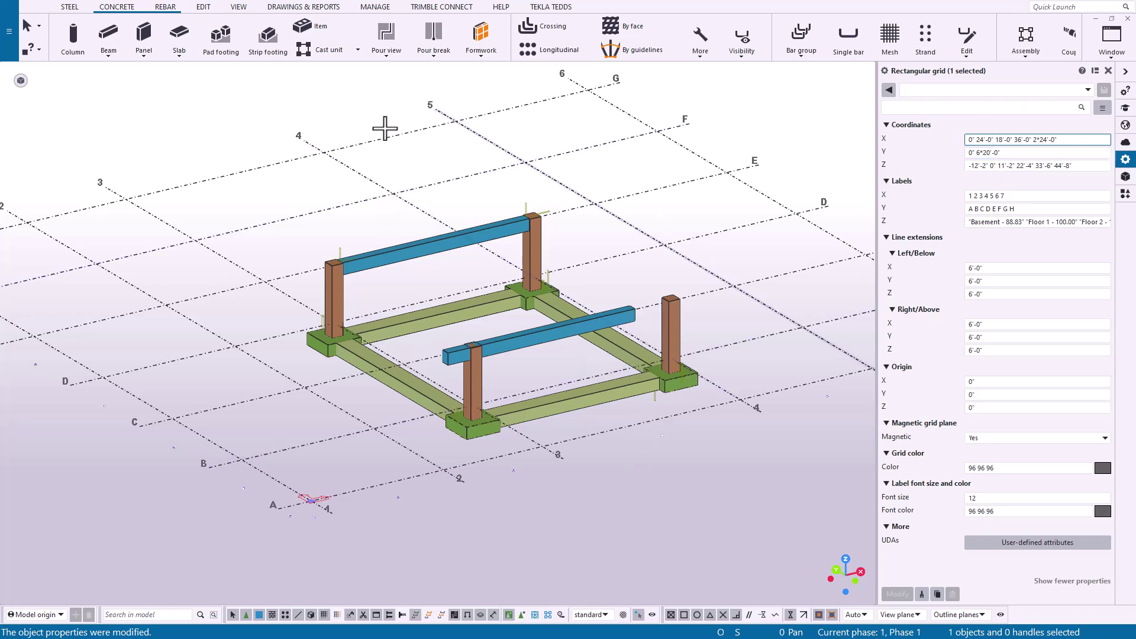
left_click(589, 526)
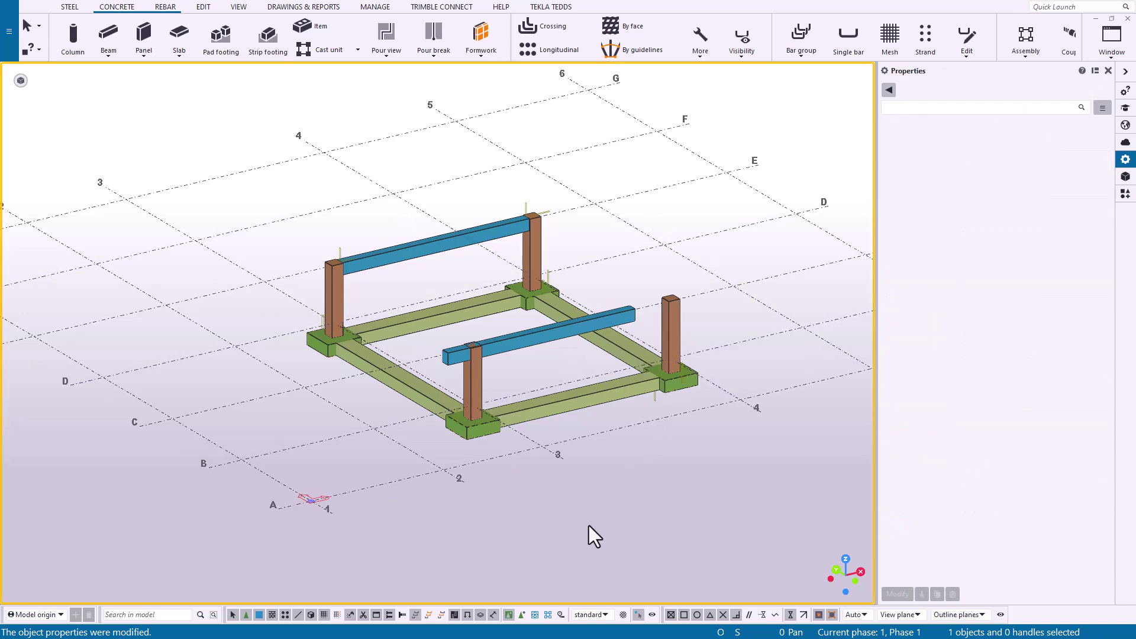
Switch to plan view with Ctrl+P and zoom in on the gridline D beam's 36'-0" span
left_click(537, 343)
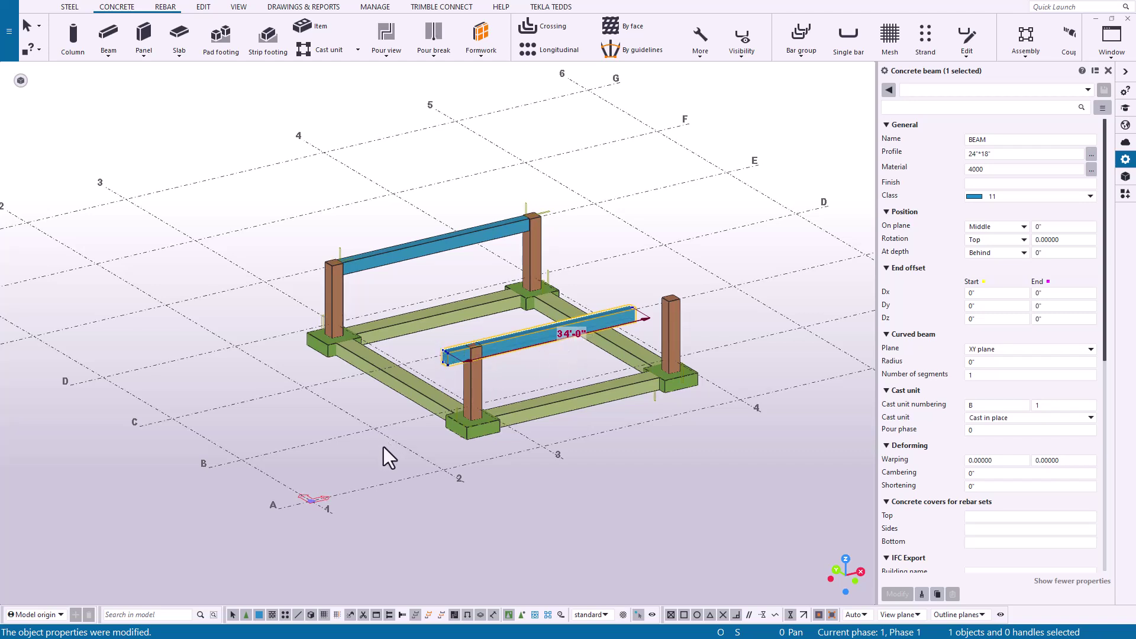
key("ctrl+p")
left_click(457, 233)
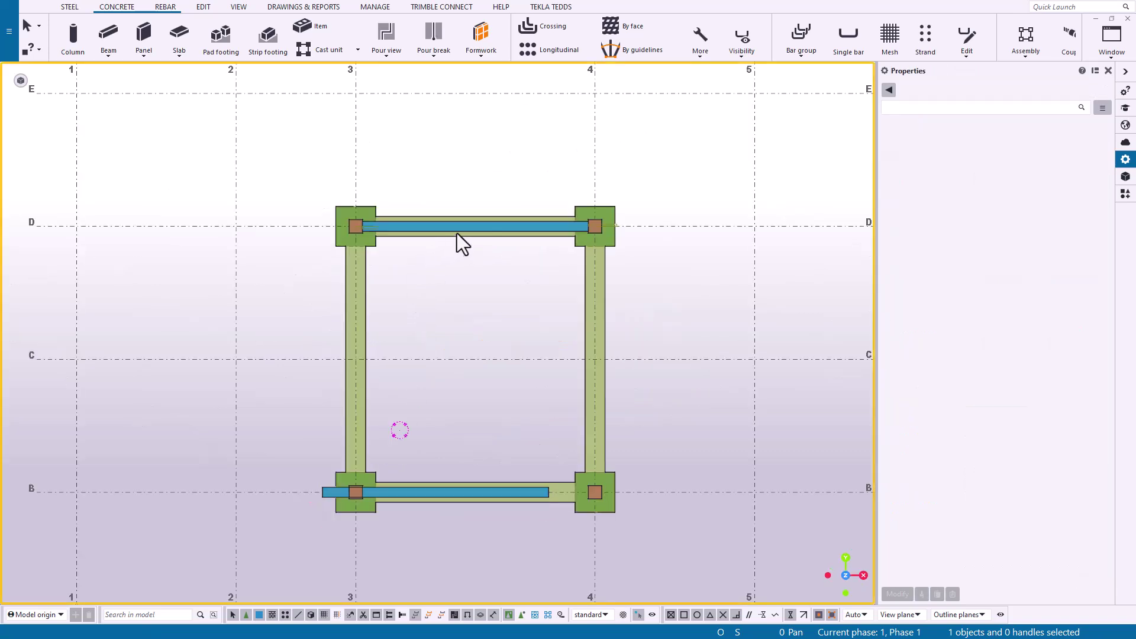
scroll(367, 229, "up", 8)
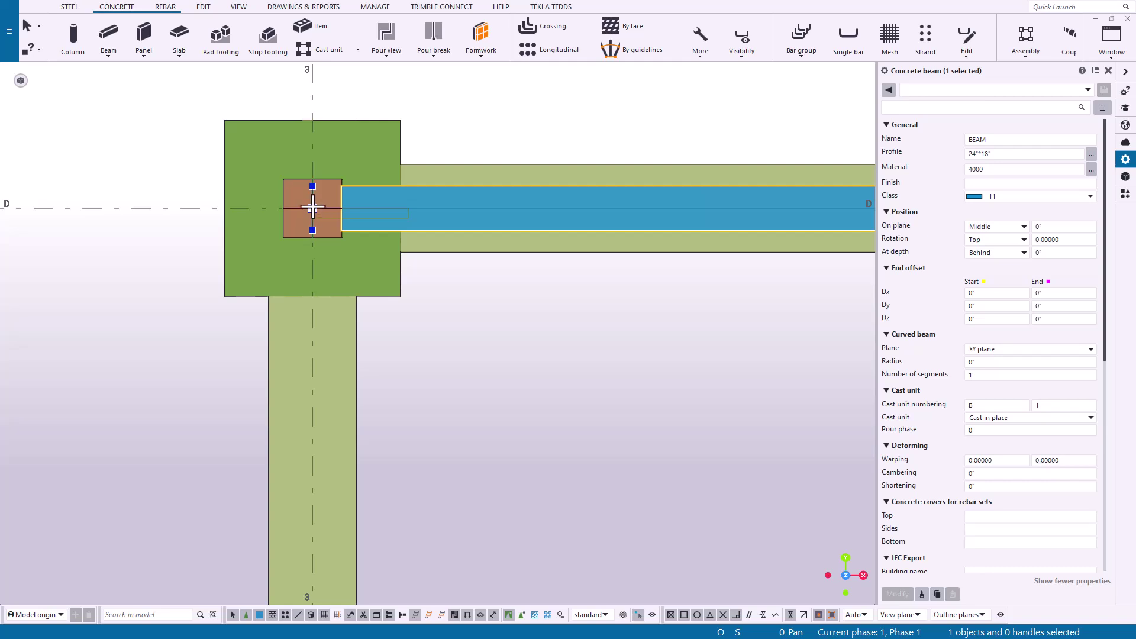
mouse_move(312, 208)
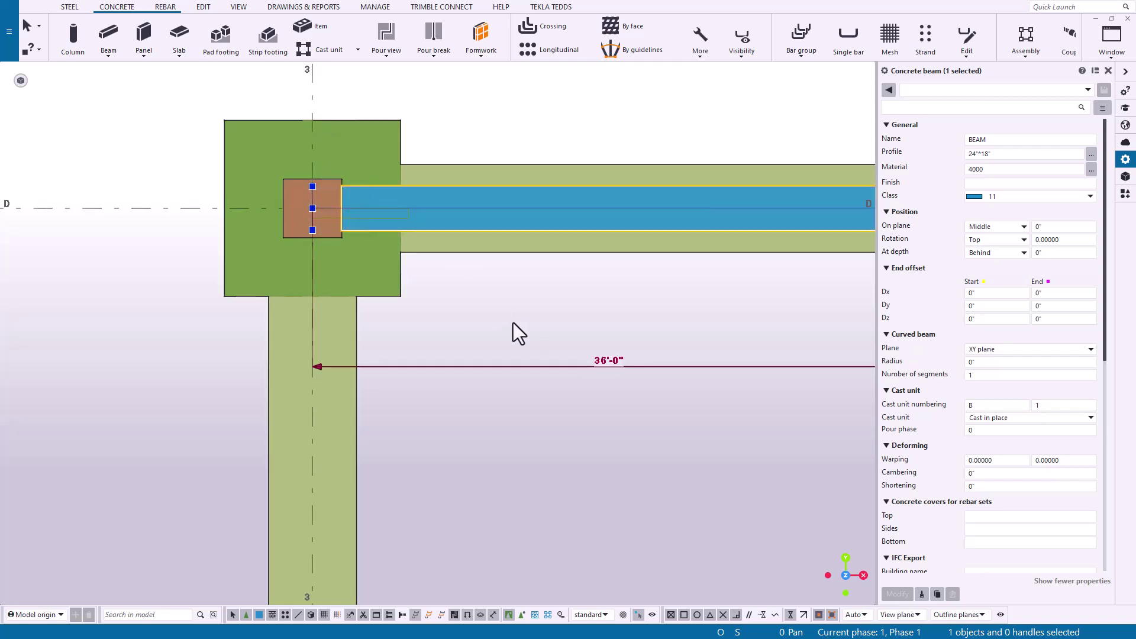
scroll(395, 290, "down", 2)
scroll(395, 290, "down", 1)
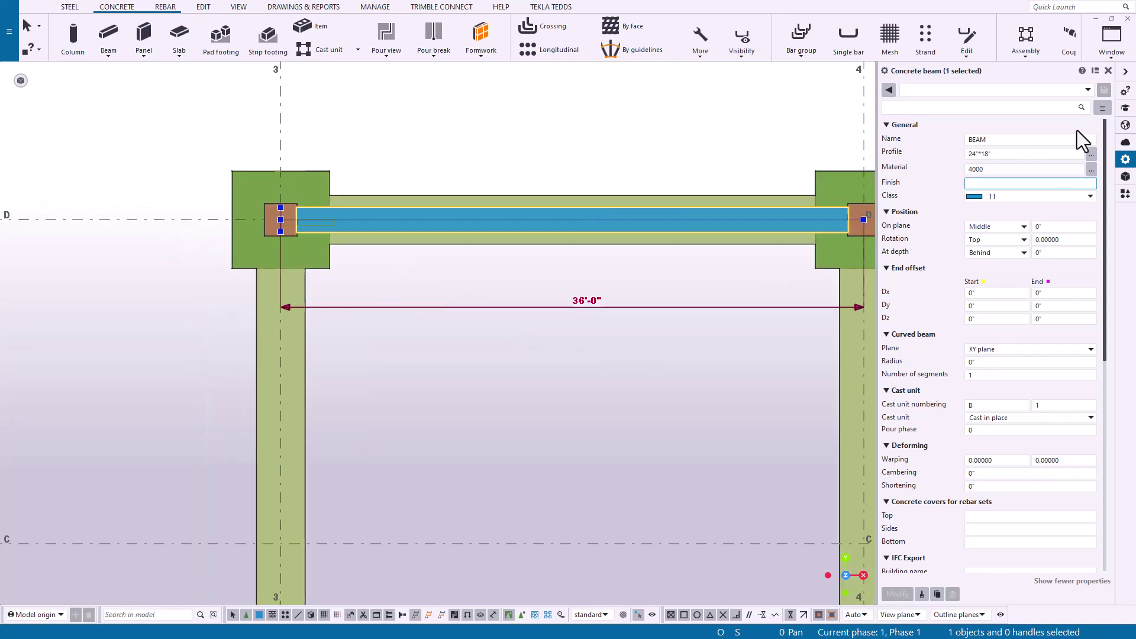
Open the Fit beams and columns settings from the catalog and orbit the model into 3D
left_click(1124, 195)
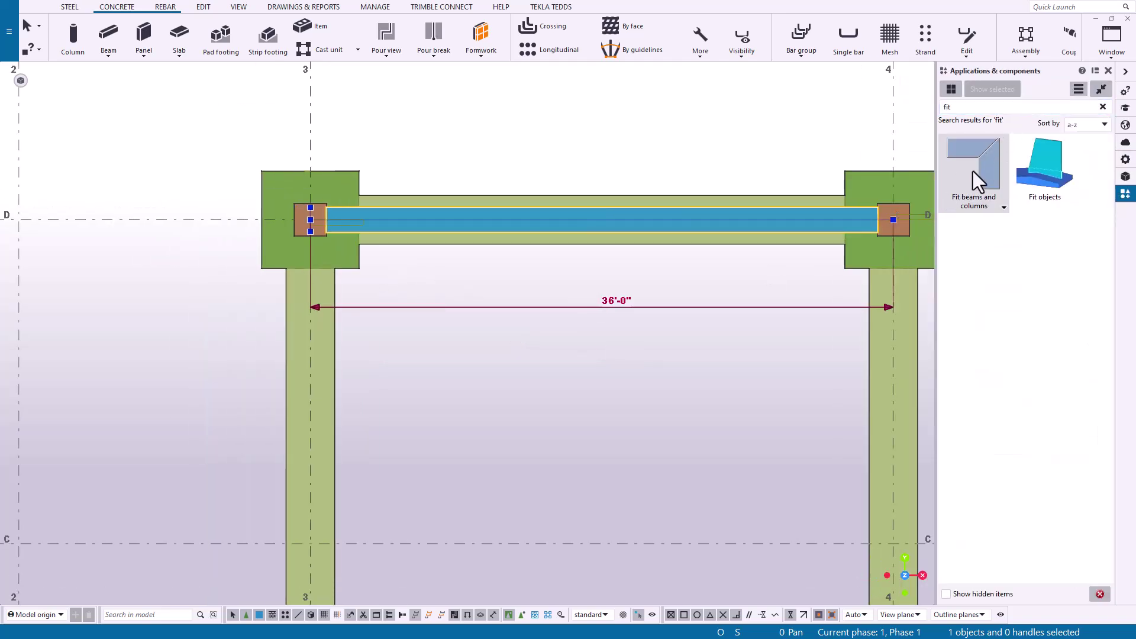
double_click(986, 162)
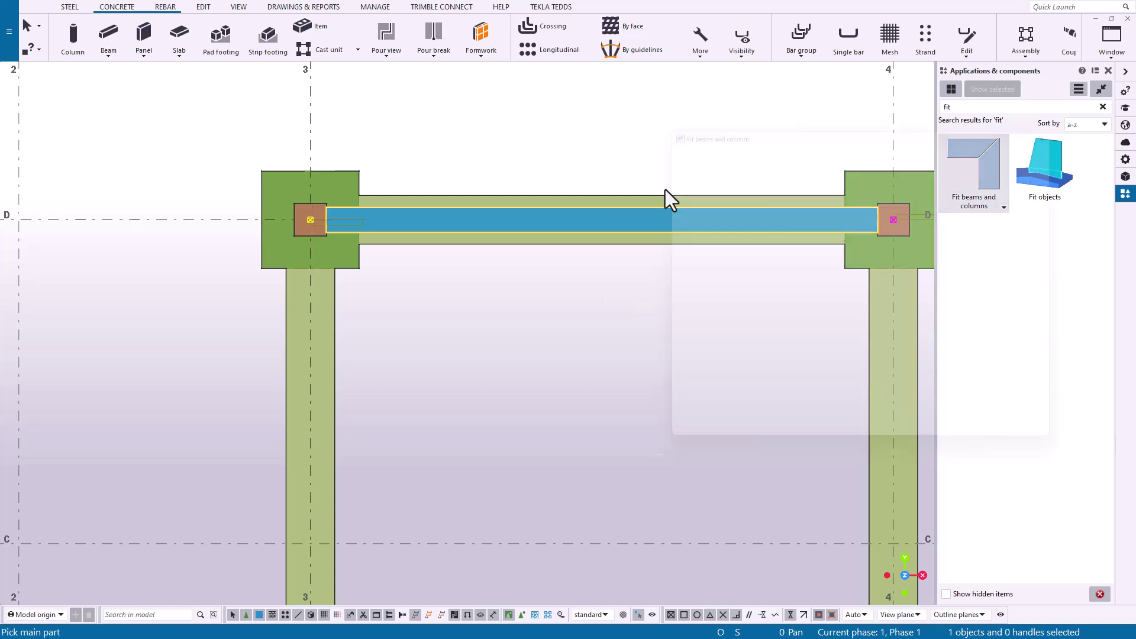
left_click_drag(767, 129, 767, 283)
middle_click_drag(278, 236, 578, 172, "ctrl")
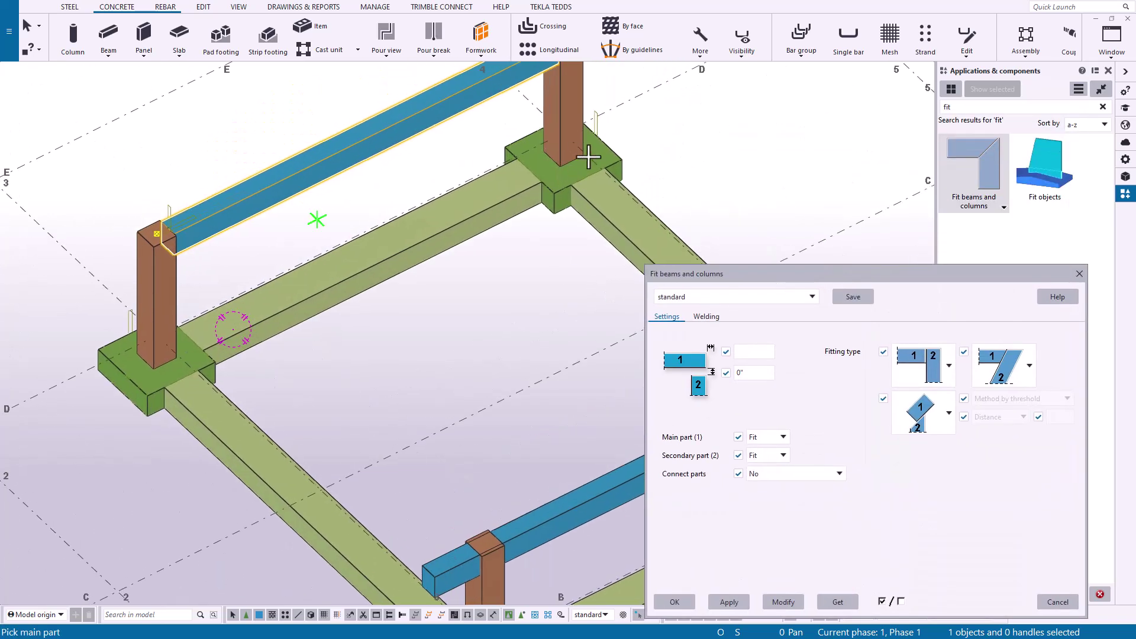
middle_click_drag(737, 190, 695, 225)
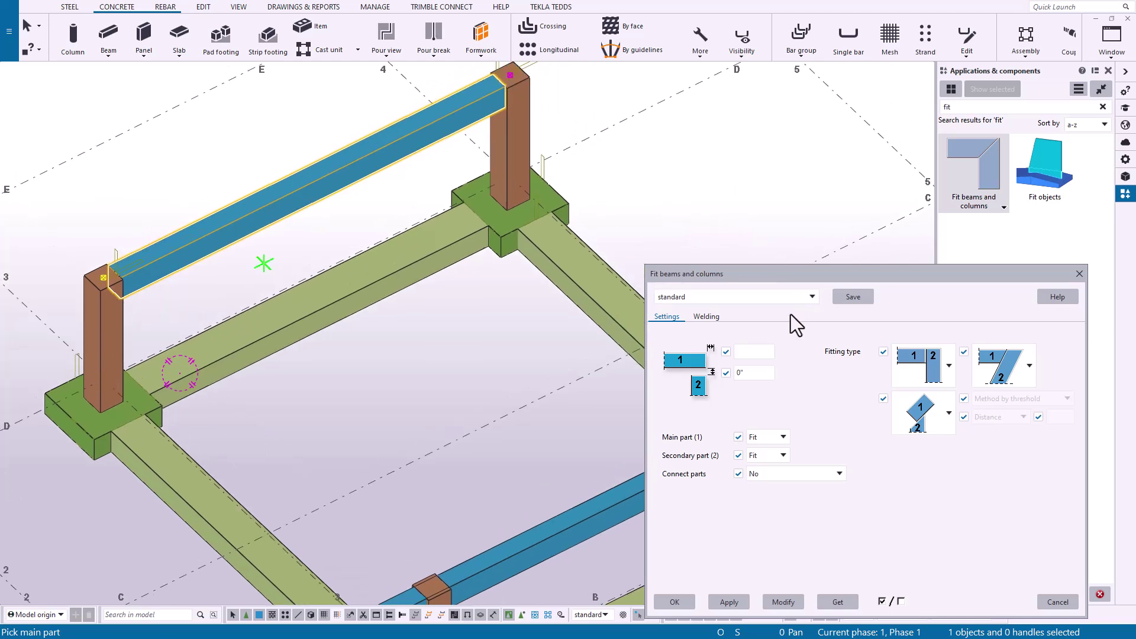
Choose a fitting type variant in the Fit beams and columns dialog
left_click(949, 367)
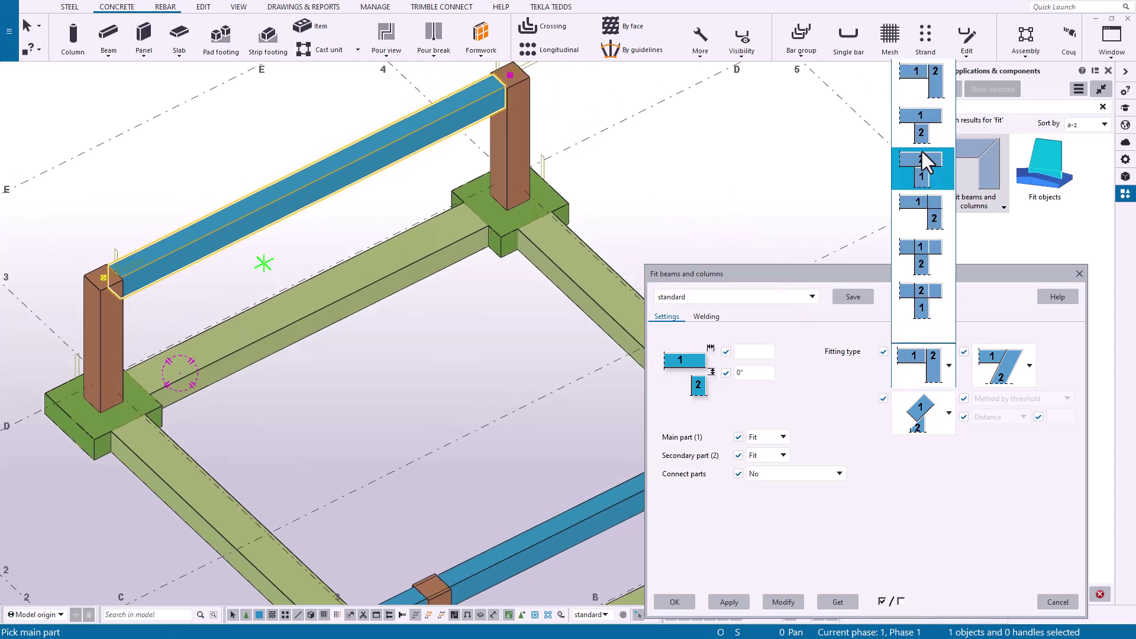
left_click(827, 277)
left_click_drag(837, 281, 829, 225)
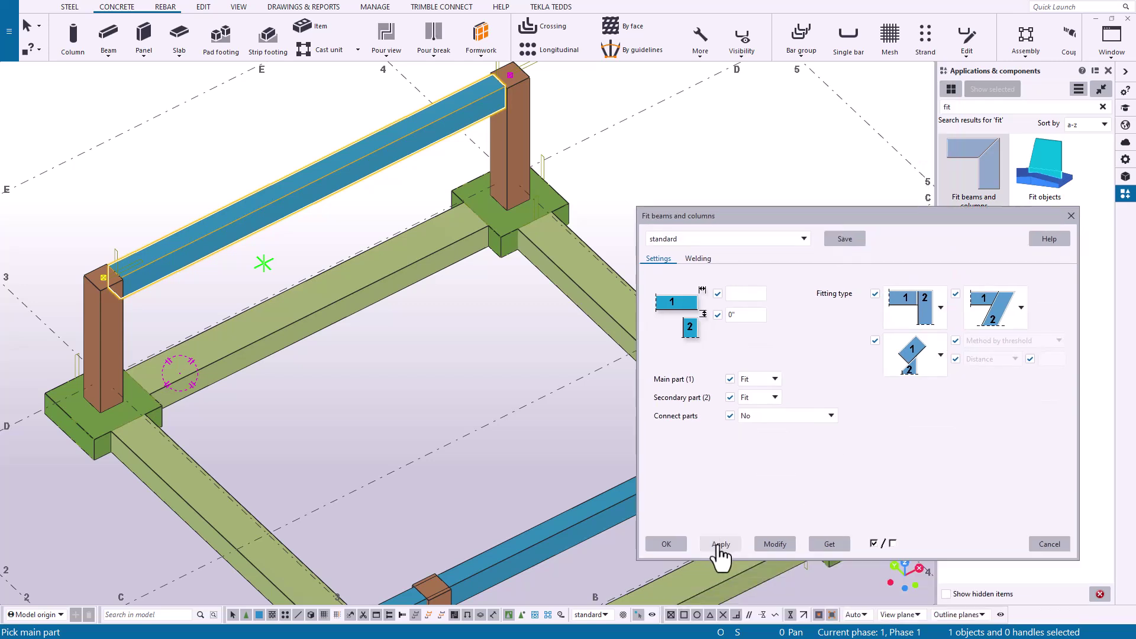
Close the fit settings window and cancel the pending part picking
left_click(1070, 215)
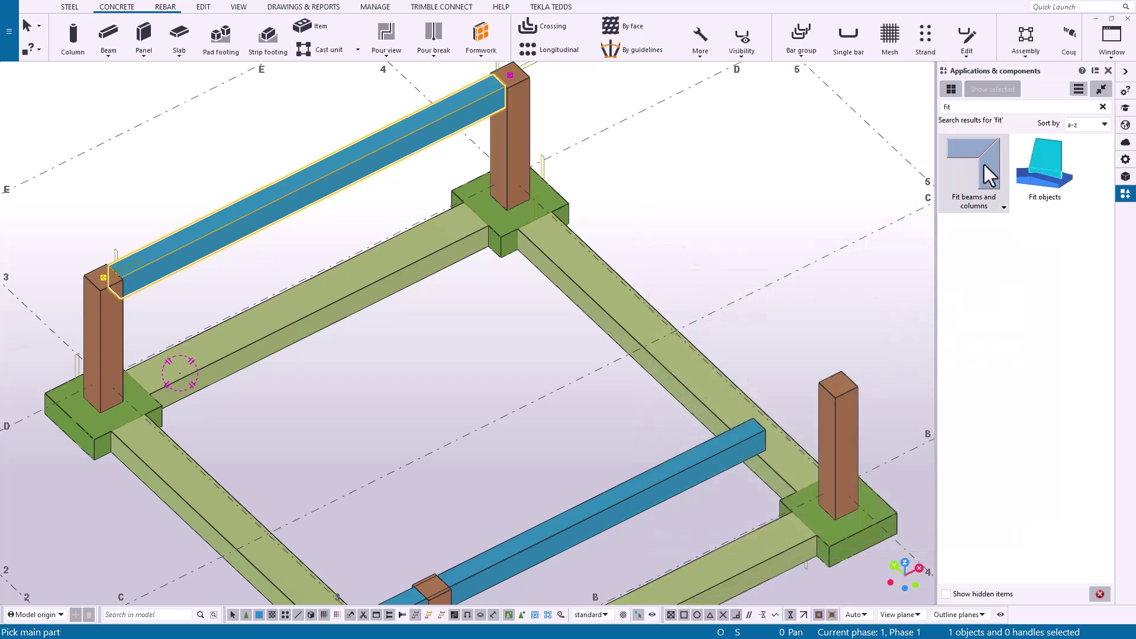
middle_click_drag(515, 307, 473, 220)
scroll(480, 254, "down", 3)
right_click(486, 285)
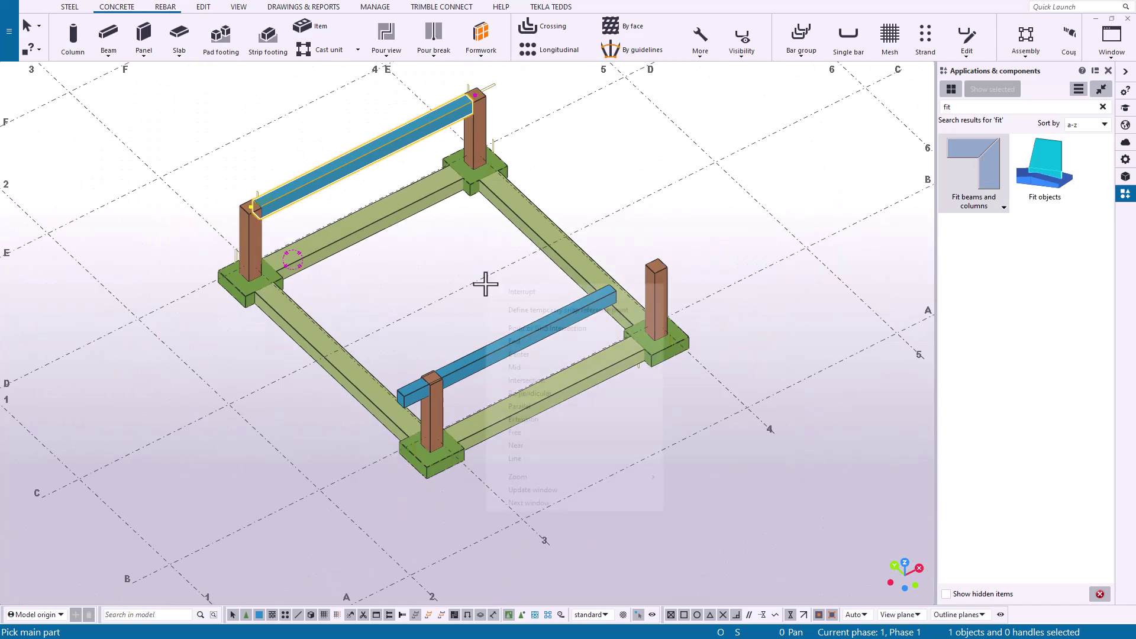
left_click(520, 294)
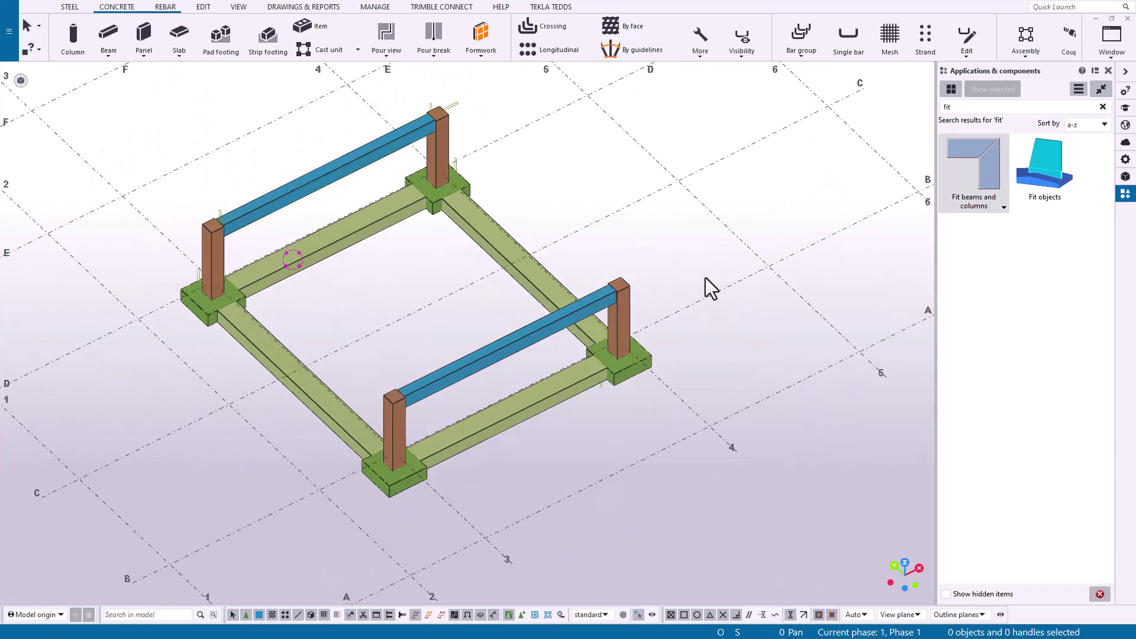
Fit the front beam to its columns with Fit beams and columns, then interrupt the command
left_click(972, 168)
scroll(383, 422, "up", 4)
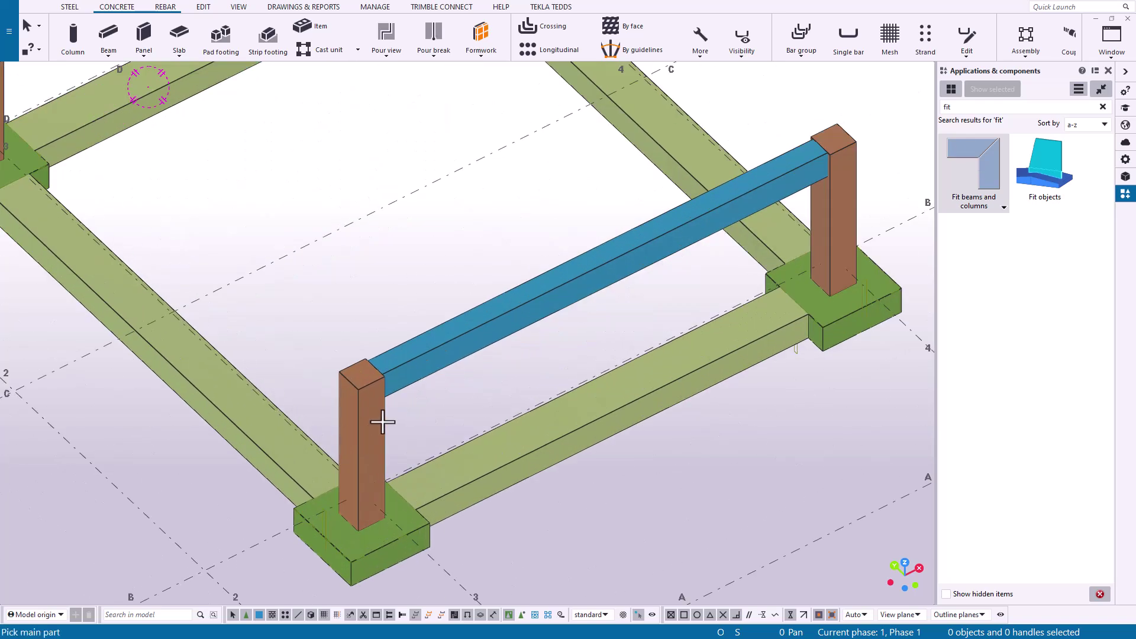
scroll(382, 421, "up", 3)
left_click(426, 357)
left_click(378, 426)
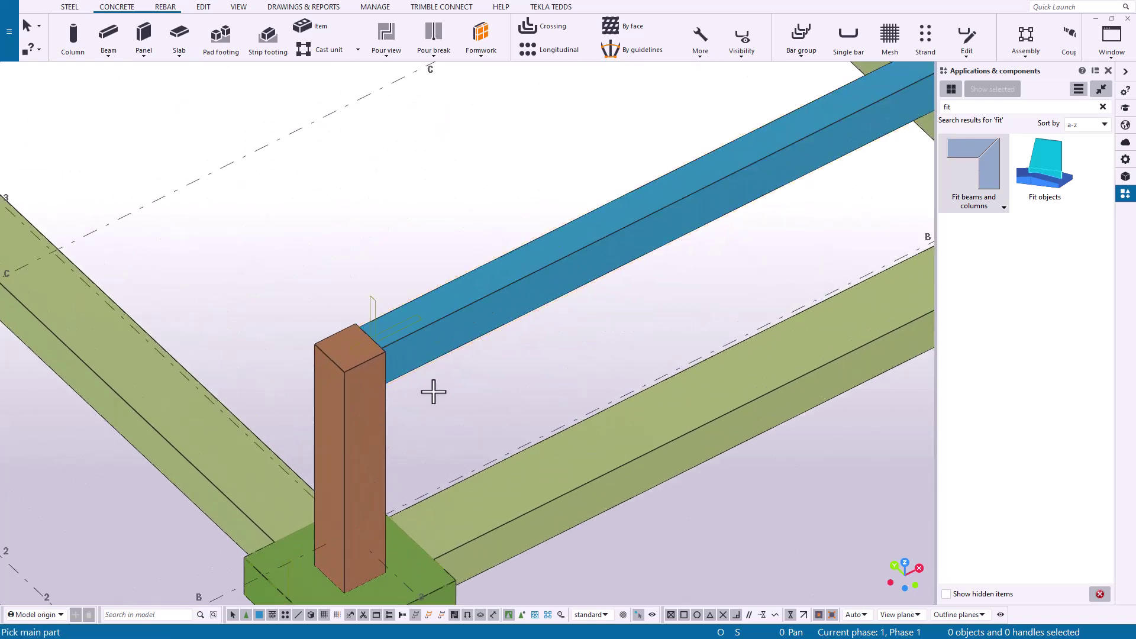
scroll(434, 392, "down", 5)
middle_click_drag(710, 264, 591, 322)
left_click(593, 324)
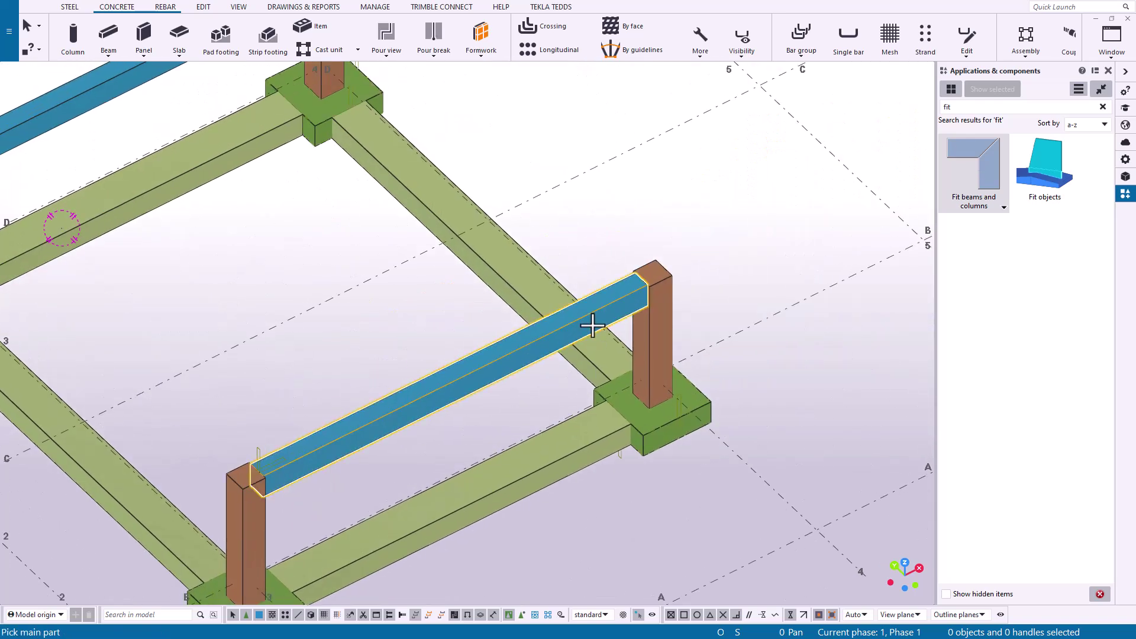
left_click(660, 320)
right_click(732, 218)
left_click(747, 222)
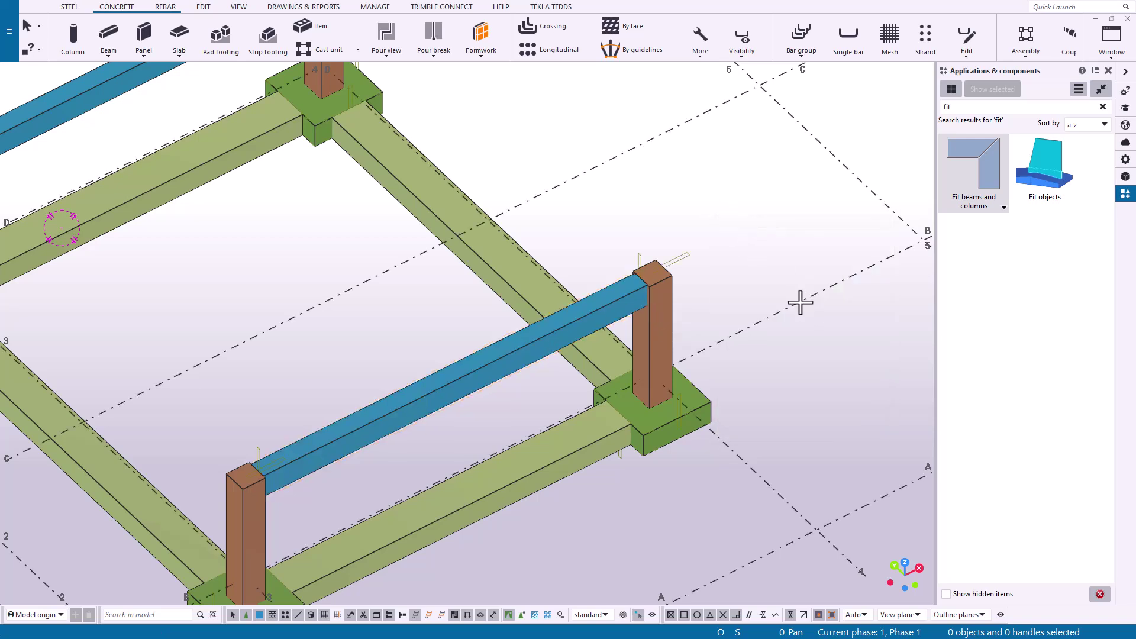
scroll(672, 236, "down", 5)
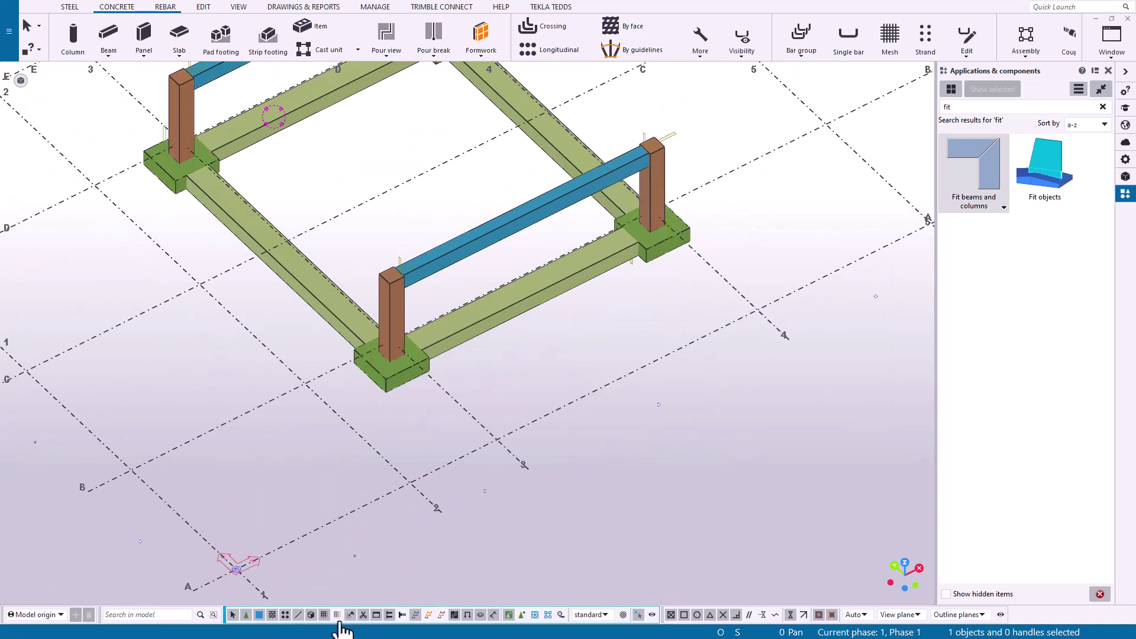
Toggle the grid snap switch and drag a grid line parallel to grid 3
left_click(337, 615)
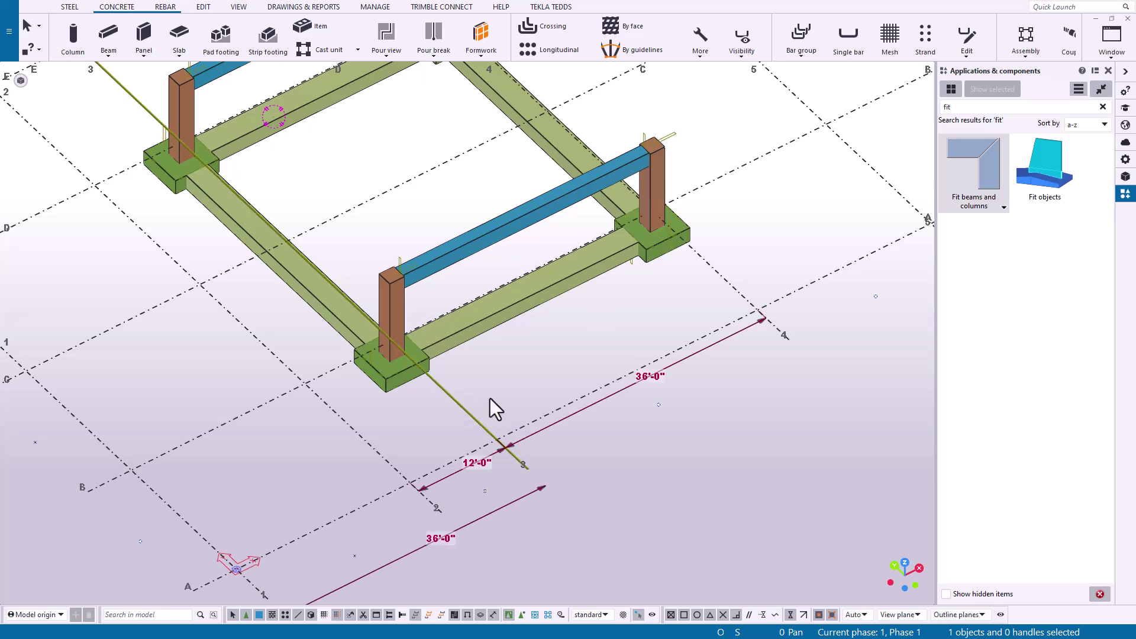
left_click_drag(490, 406, 528, 536)
scroll(690, 363, "down", 3)
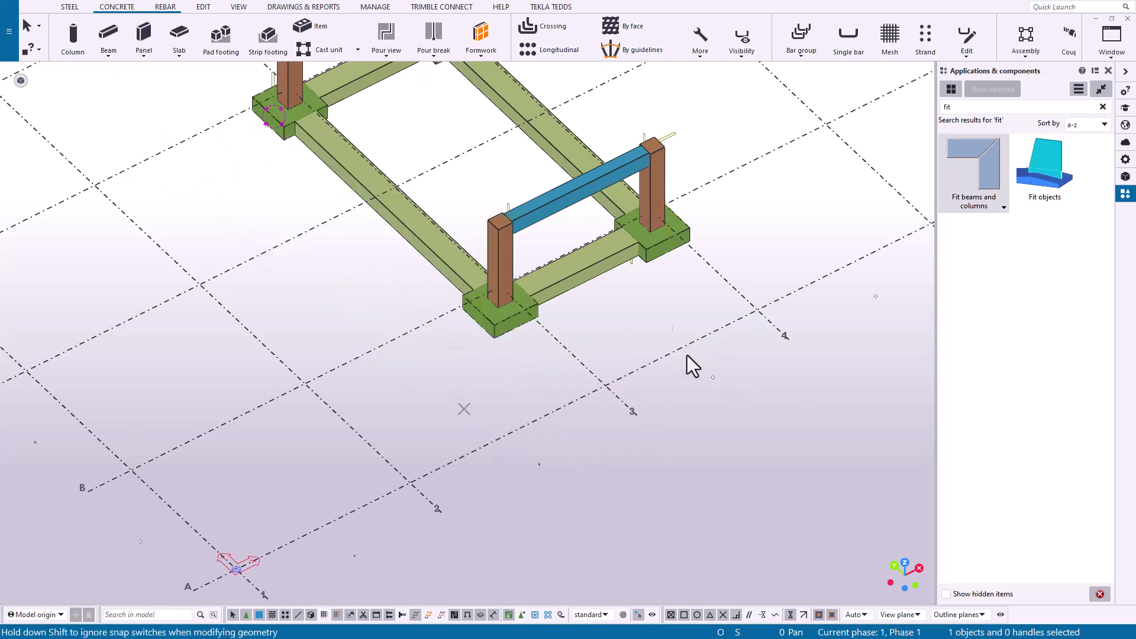
scroll(596, 451, "down", 2)
Orbit the model, then switch to a top-down plan view with Ctrl+P
middle_click_drag(608, 406, 555, 365, "ctrl")
scroll(464, 195, "up", 2)
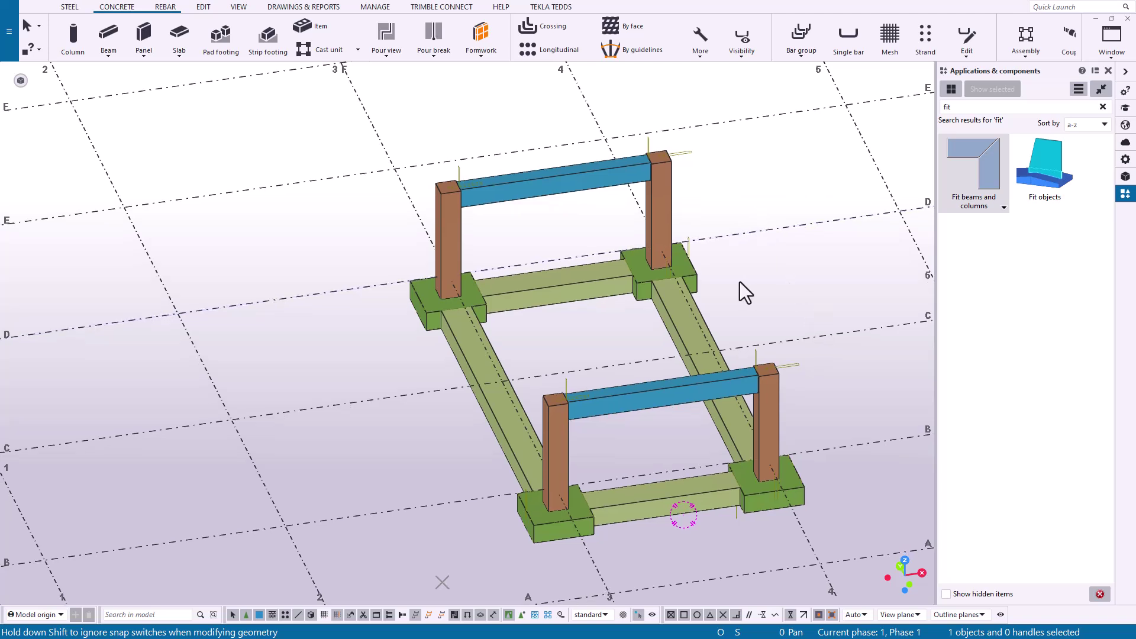
key("ctrl+p")
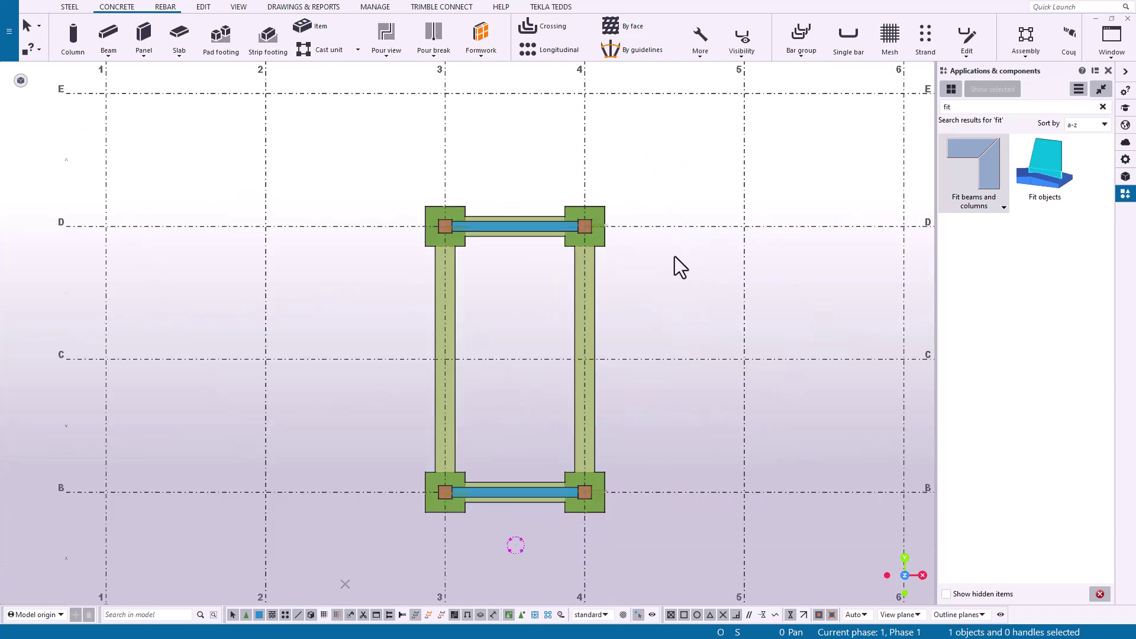
left_click(710, 278)
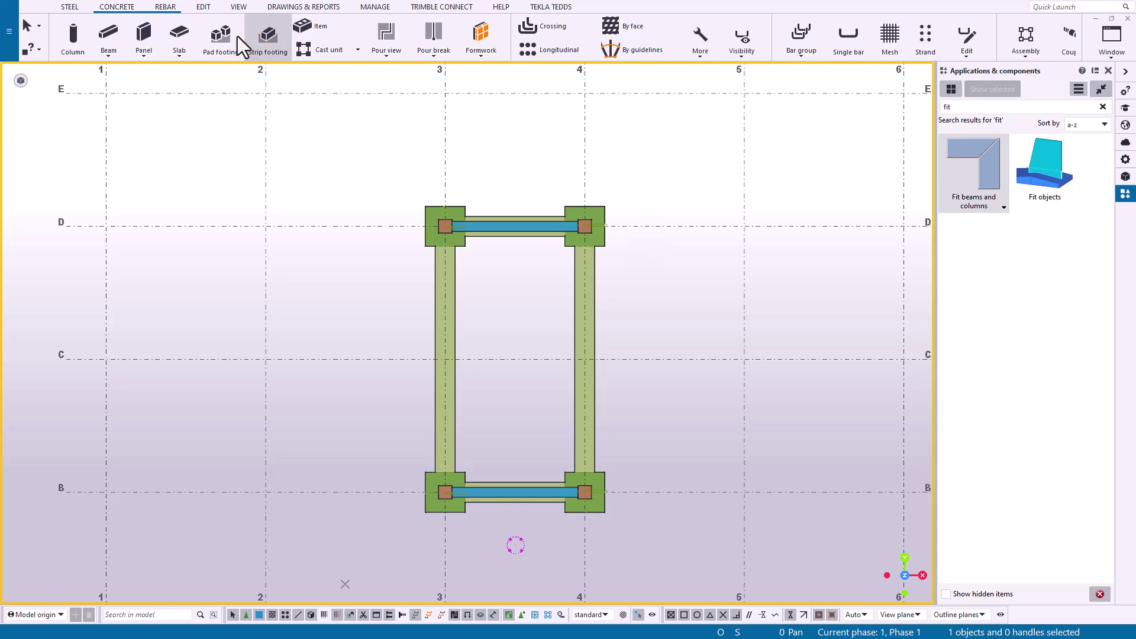
Draw a magnetic construction line from grid C to grid D near grid 5
left_click(202, 7)
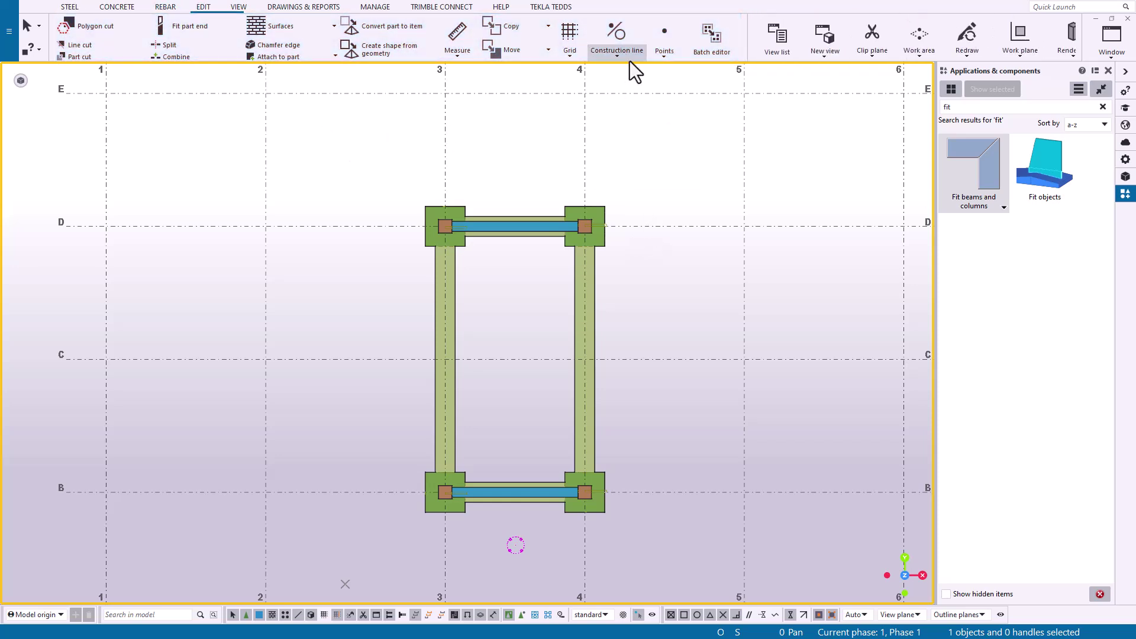
left_click(627, 56)
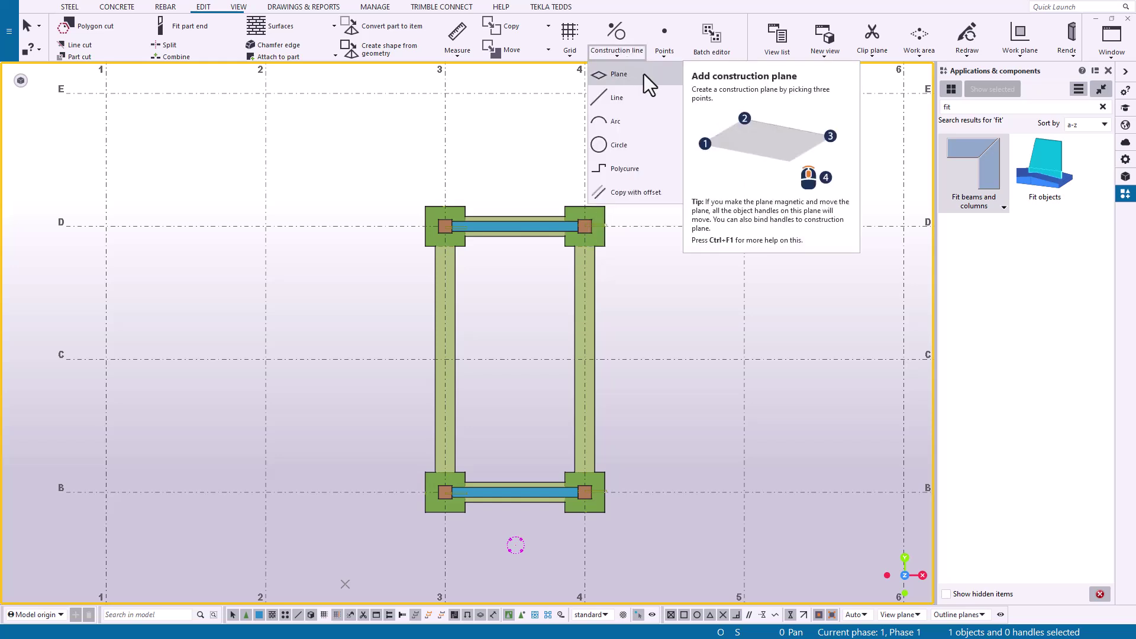
left_click(641, 95)
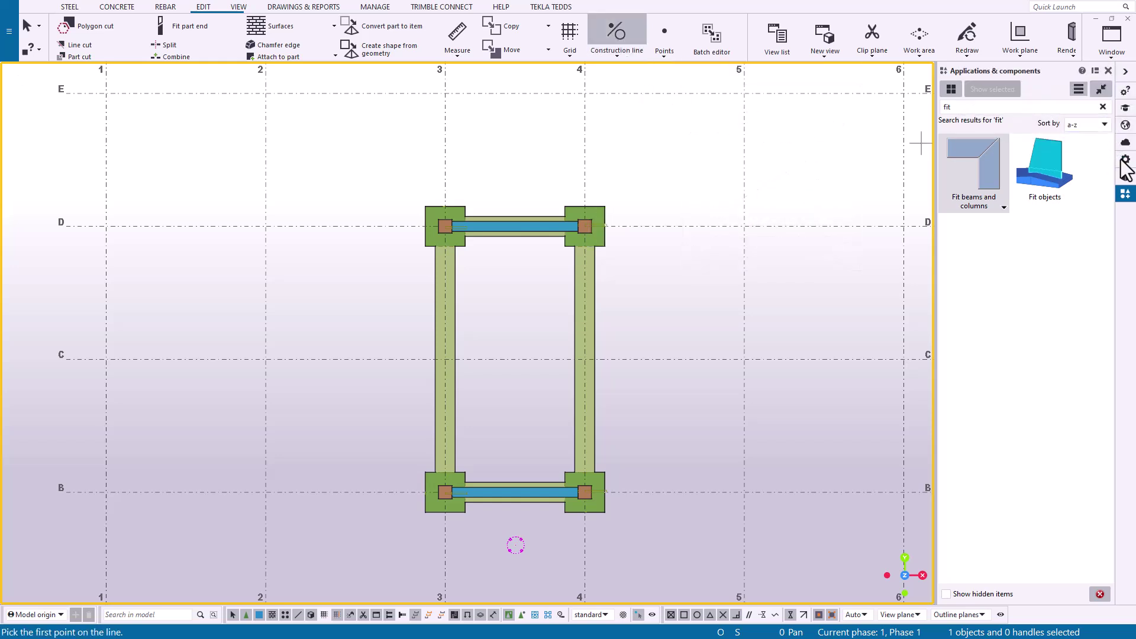
left_click(1124, 160)
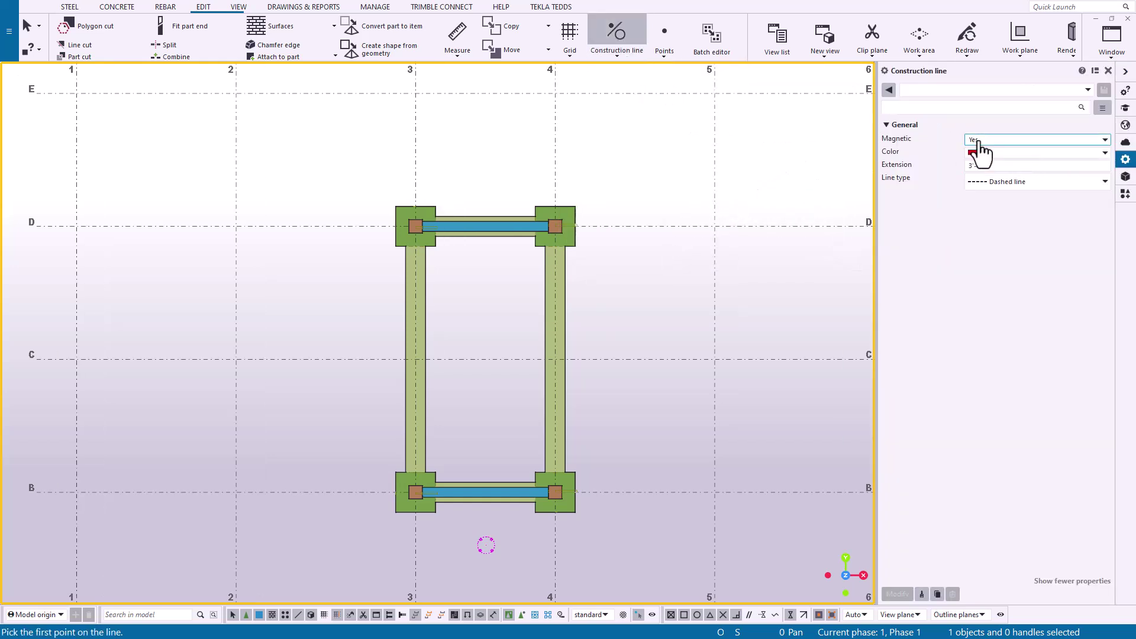
middle_click_drag(686, 418, 532, 406)
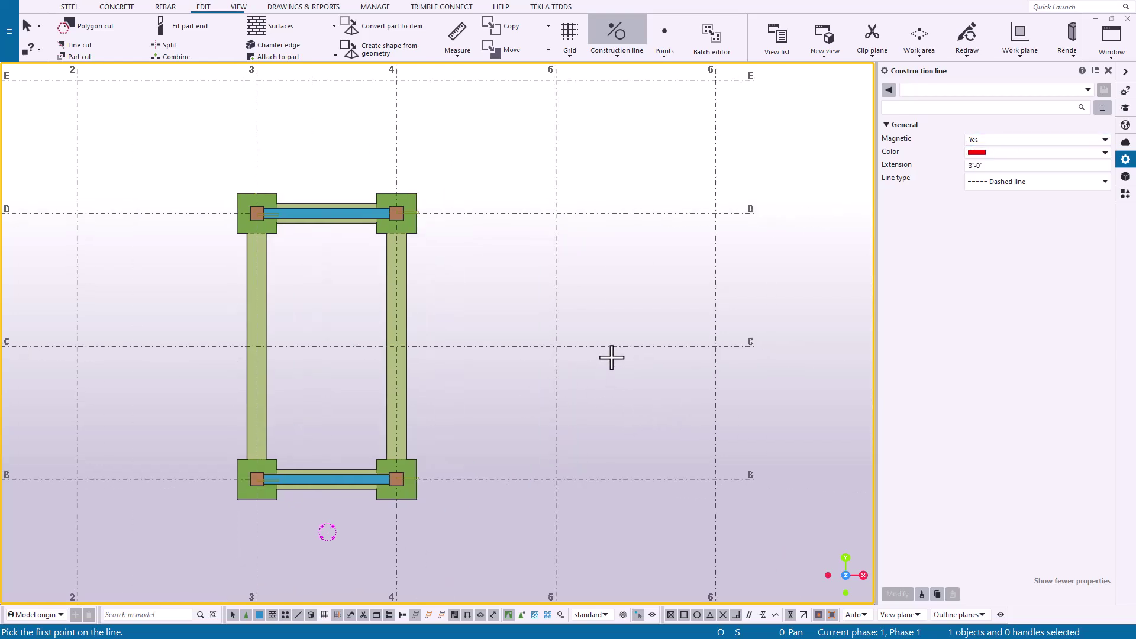
left_click(615, 346)
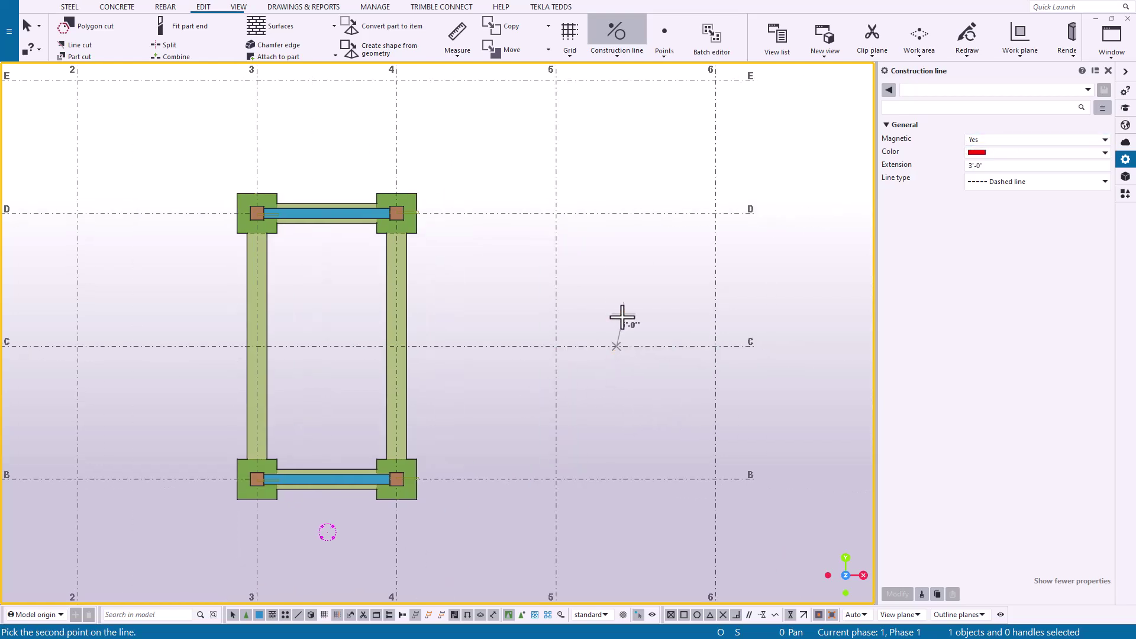
left_click(616, 213)
right_click(682, 292)
left_click(713, 302)
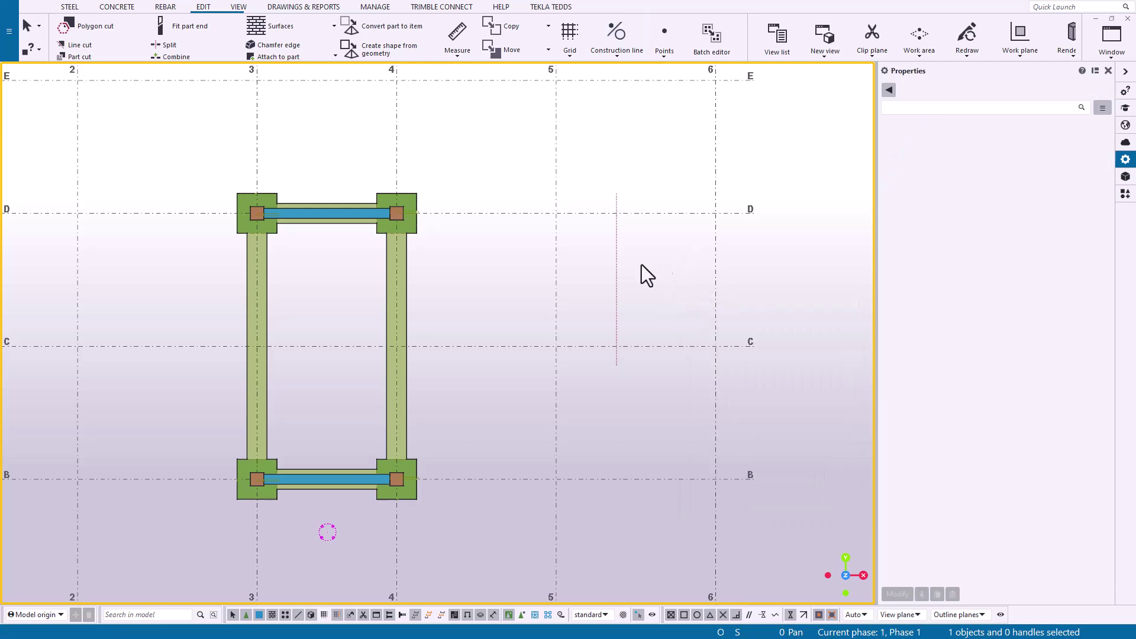
Draw a short concrete beam along the construction line, then select the line
left_click(112, 12)
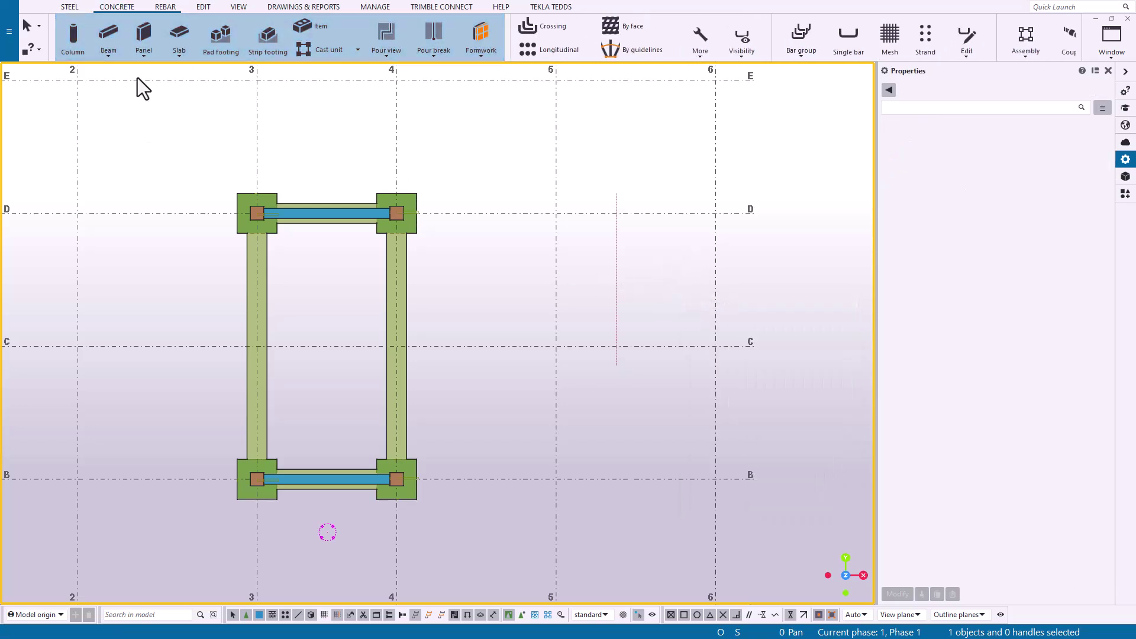
left_click(118, 46)
left_click(616, 314)
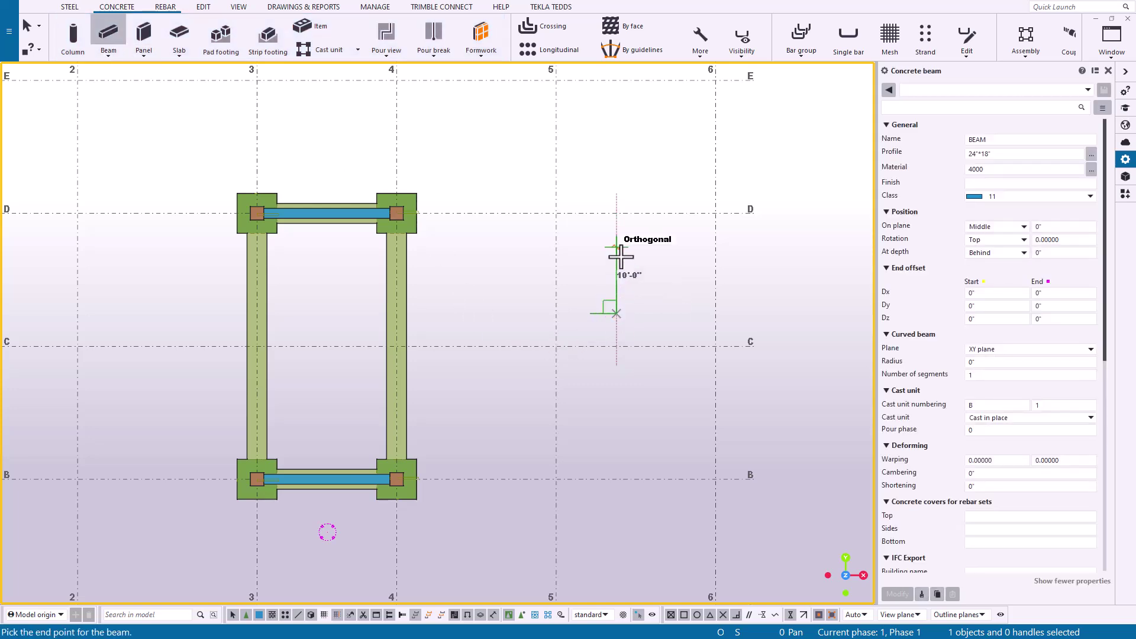
left_click(615, 246)
right_click(663, 294)
left_click(692, 302)
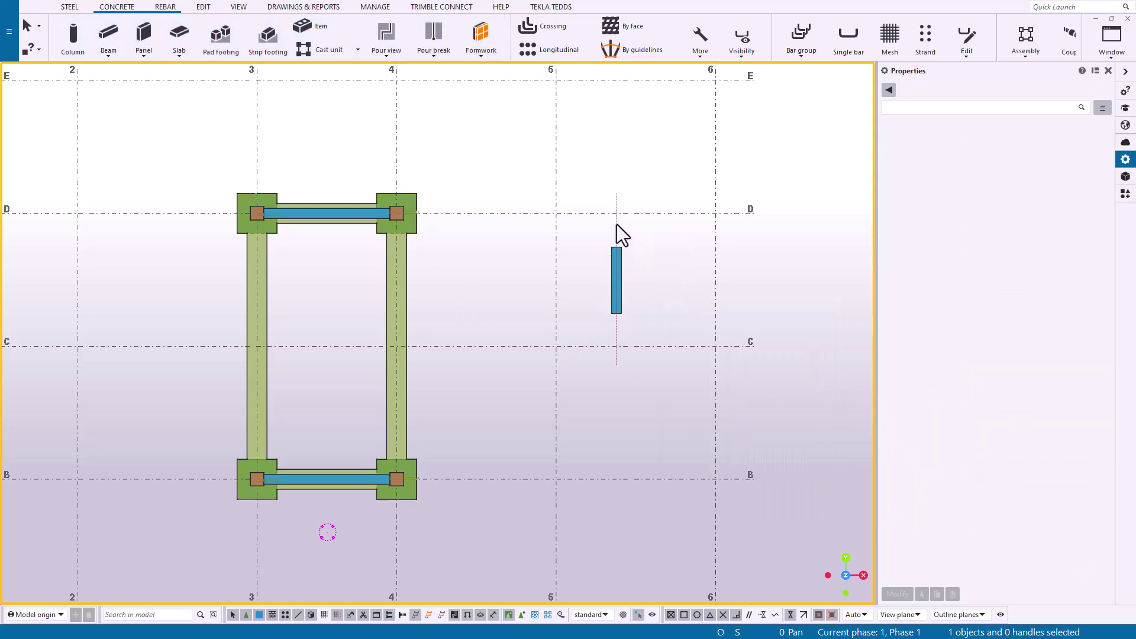
left_click(616, 225)
right_click(661, 251)
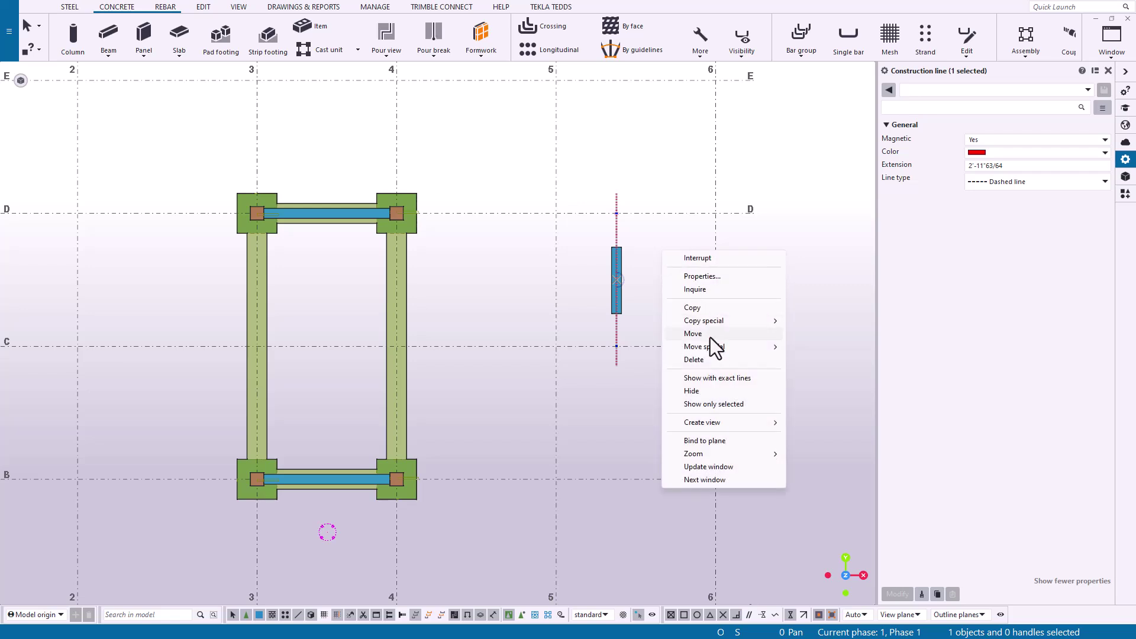
Move the magnetic construction line to the right, carrying the concrete beam with it
left_click(710, 335)
left_click(617, 213)
left_click(650, 213)
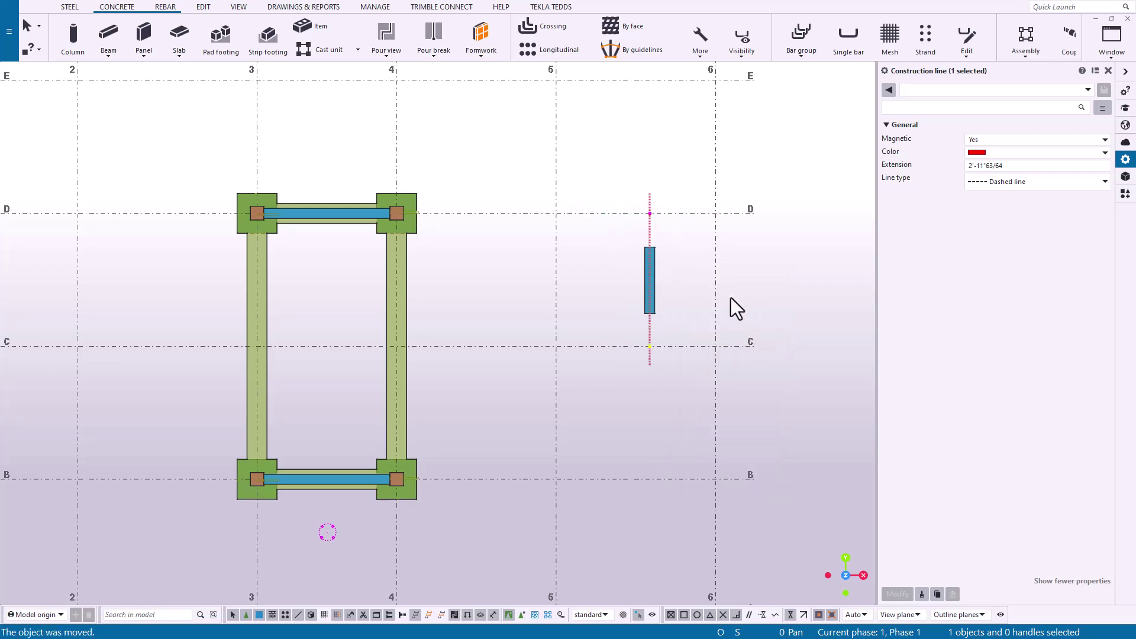